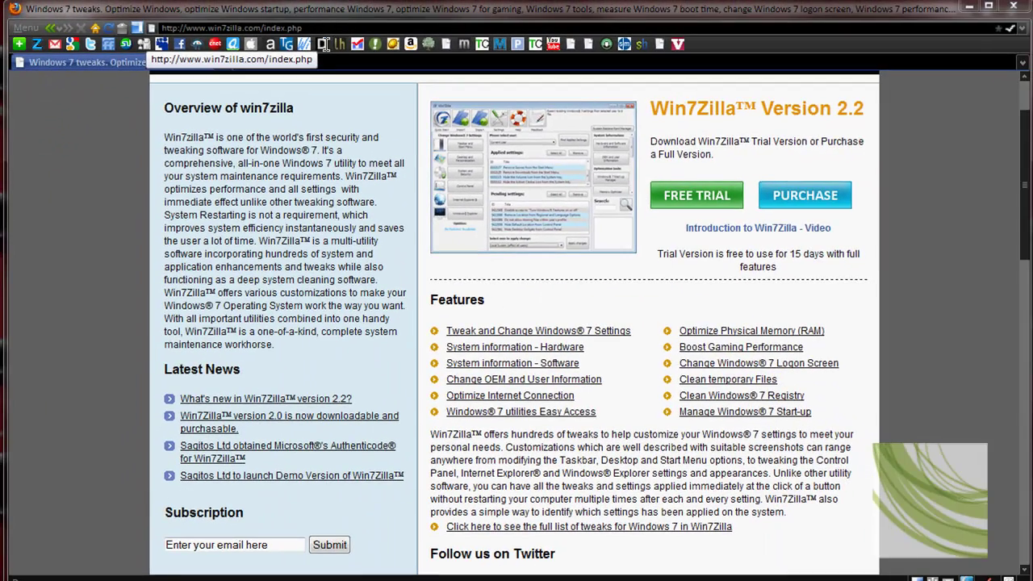
Review the Win7Zilla home page, covering the overview, the features list and the screenshots section.
scroll(385, 213, "up", 2)
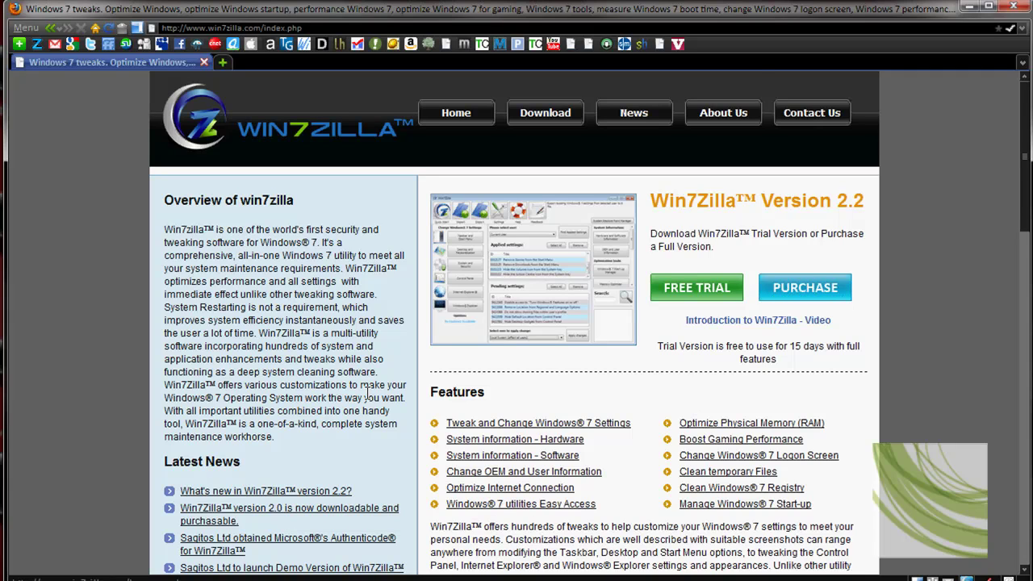
scroll(277, 427, "down", 1)
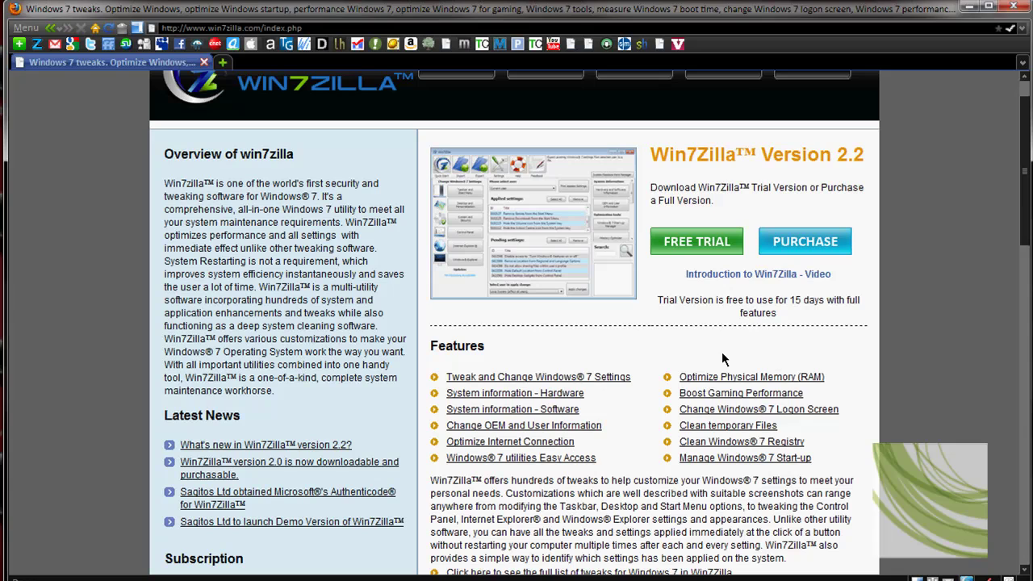
left_click(467, 376)
left_click(817, 398)
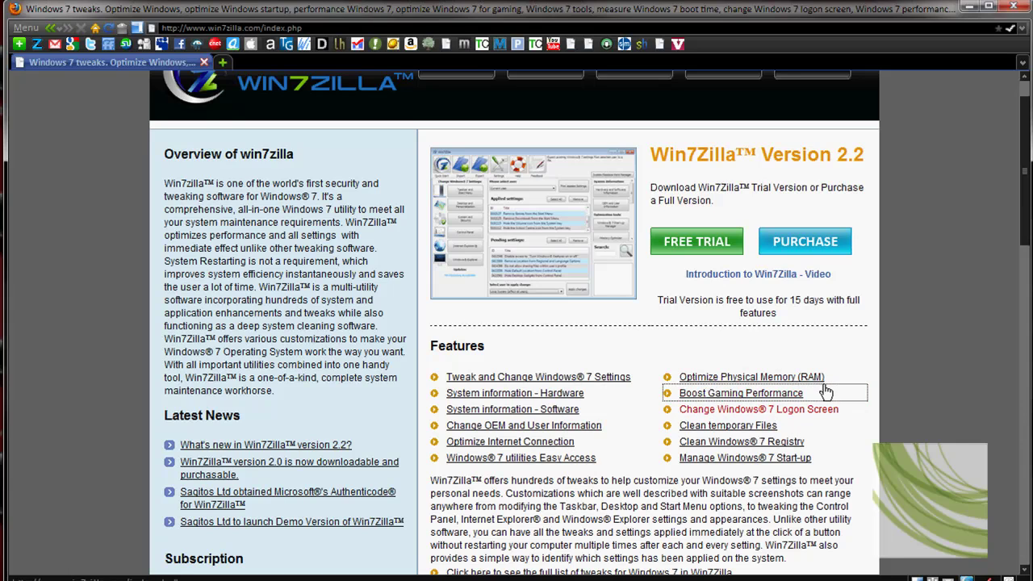
left_click(356, 376)
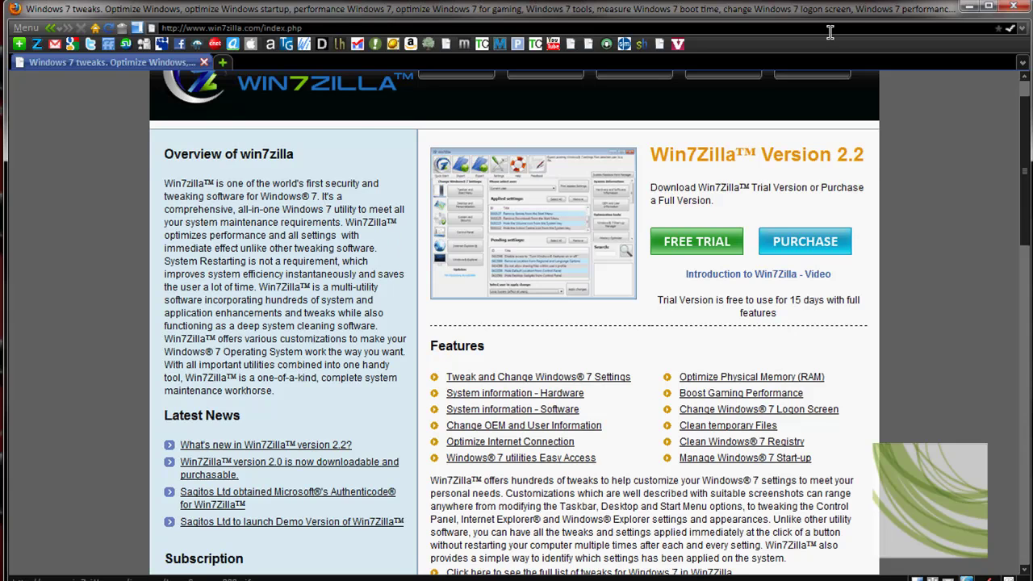
scroll(852, 361, "up", 1)
scroll(850, 366, "down", 9)
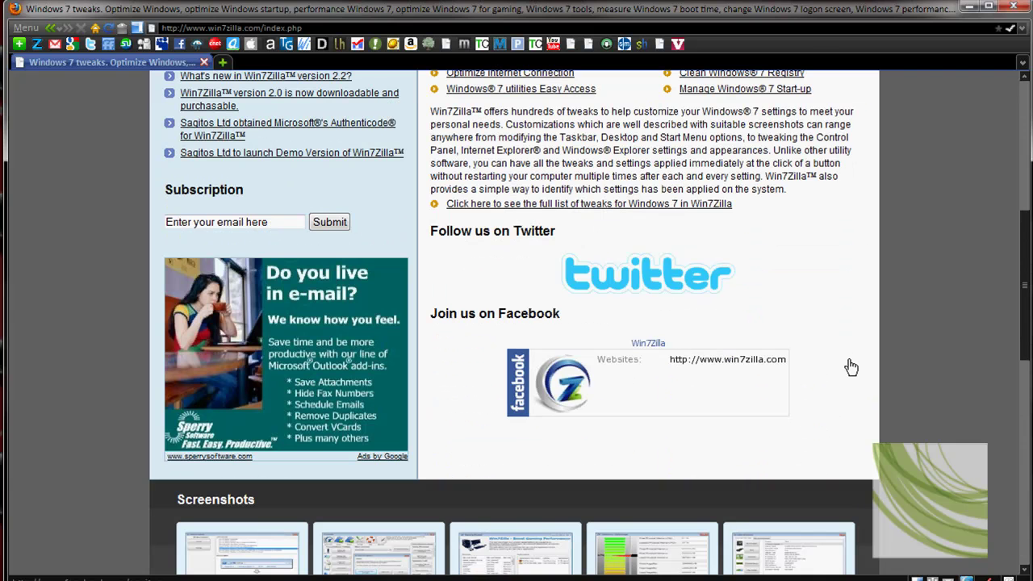
scroll(850, 364, "down", 2)
scroll(848, 358, "down", 5)
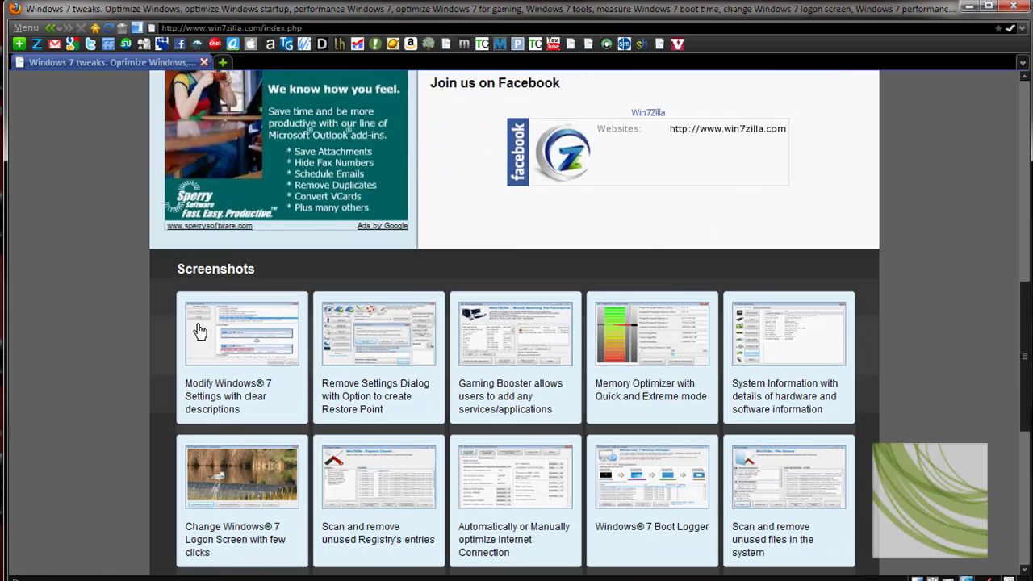
scroll(387, 455, "down", 5)
scroll(770, 381, "up", 15)
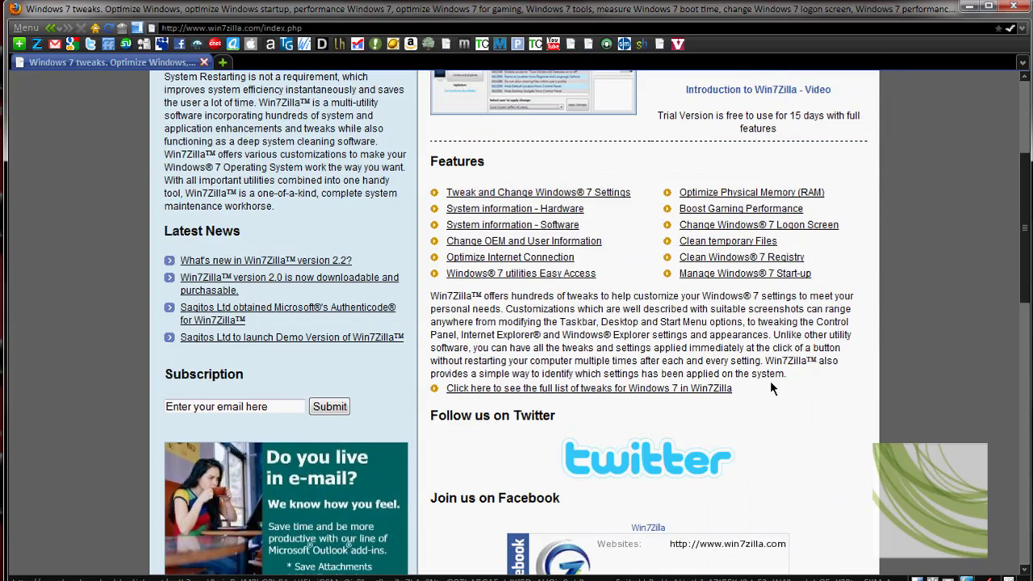
scroll(986, 269, "up", 5)
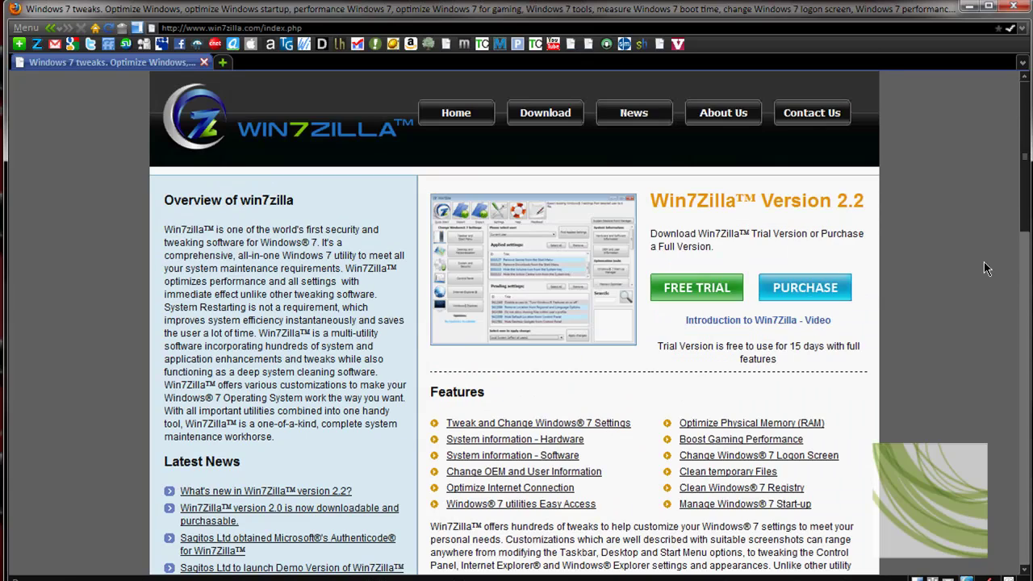
Switch to the Win7Zilla program and set the applied-settings user to the named current-user account.
left_click(968, 6)
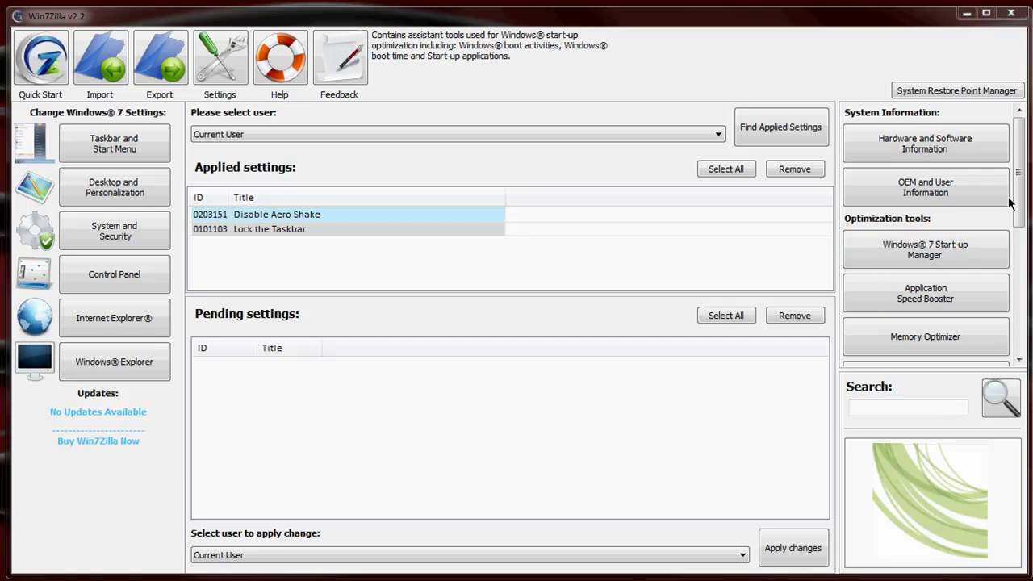
left_click_drag(1020, 160, 1024, 203)
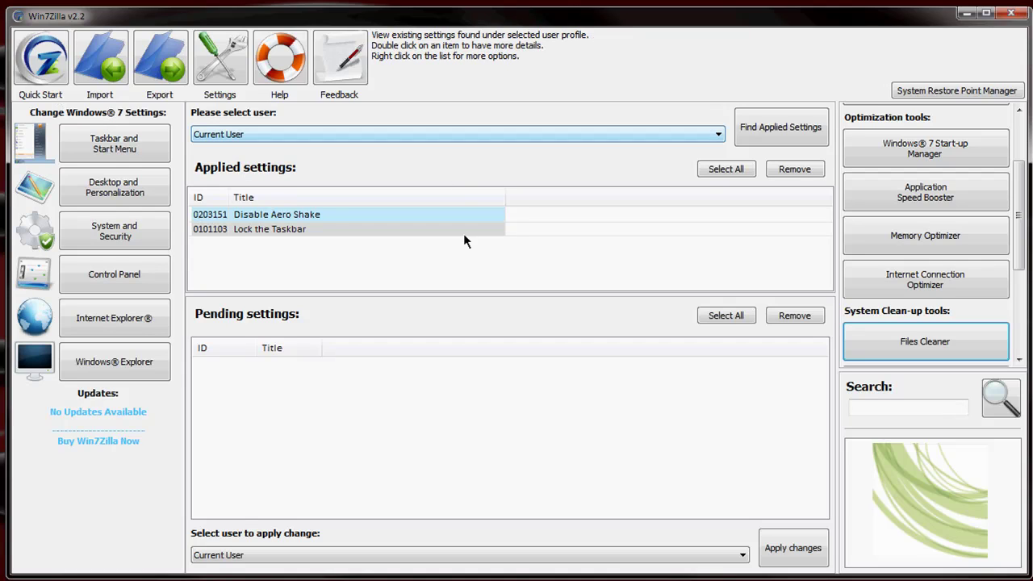
left_click(301, 135)
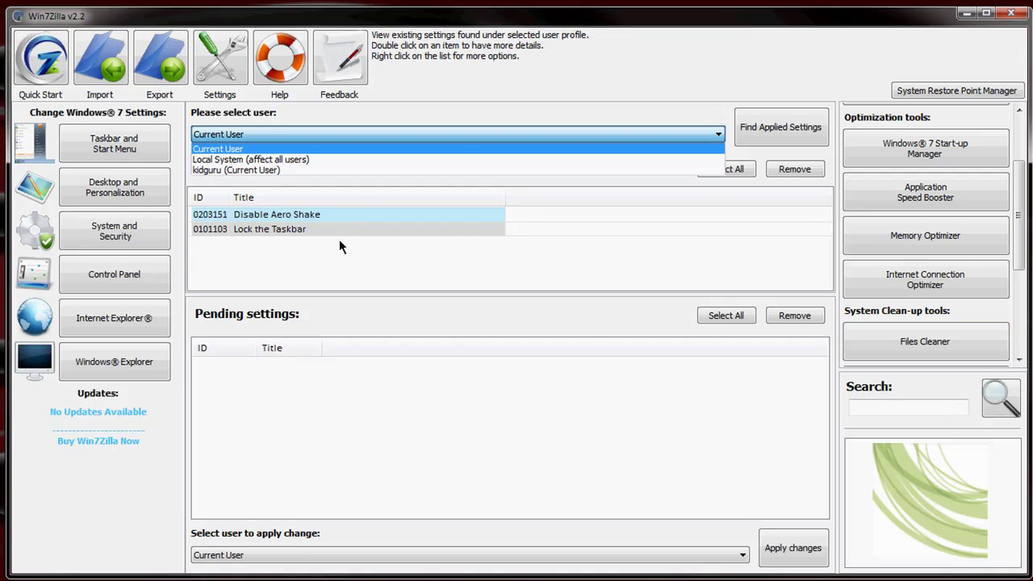
left_click(554, 129)
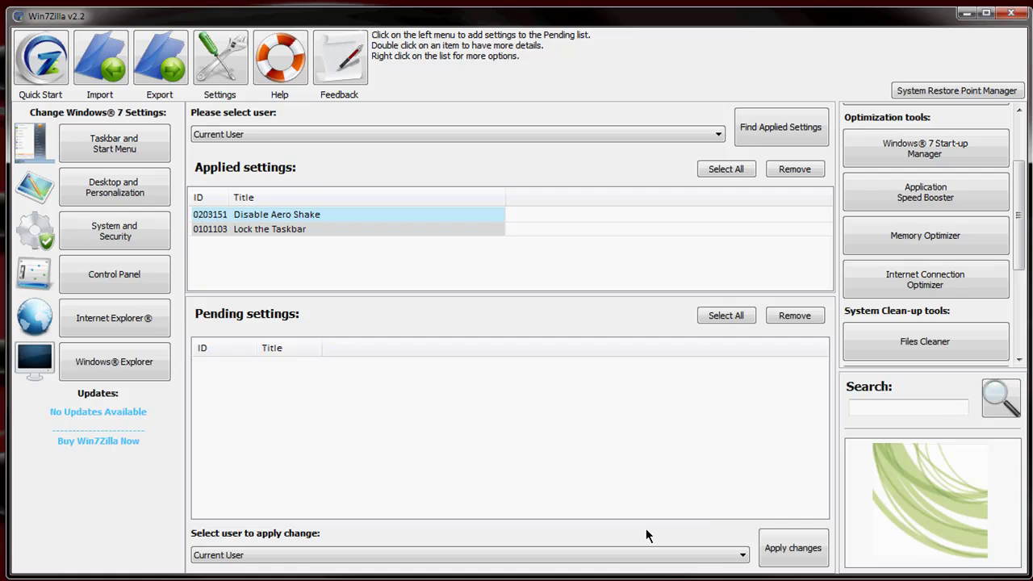
Look through the system information, optimization, clean-up and other tools, and widen the pane that lists them.
left_click(923, 405)
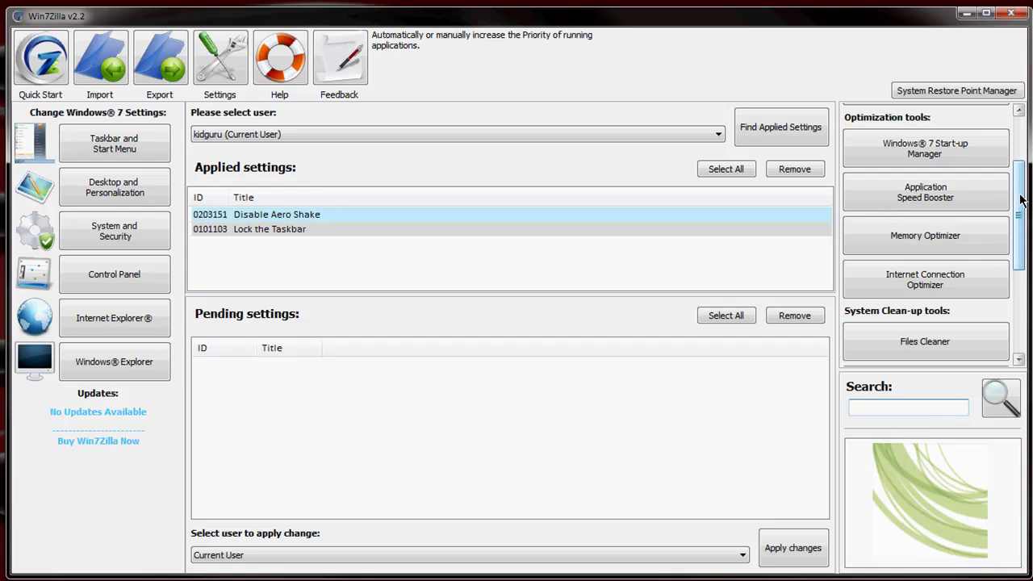
scroll(1021, 200, "up", 2)
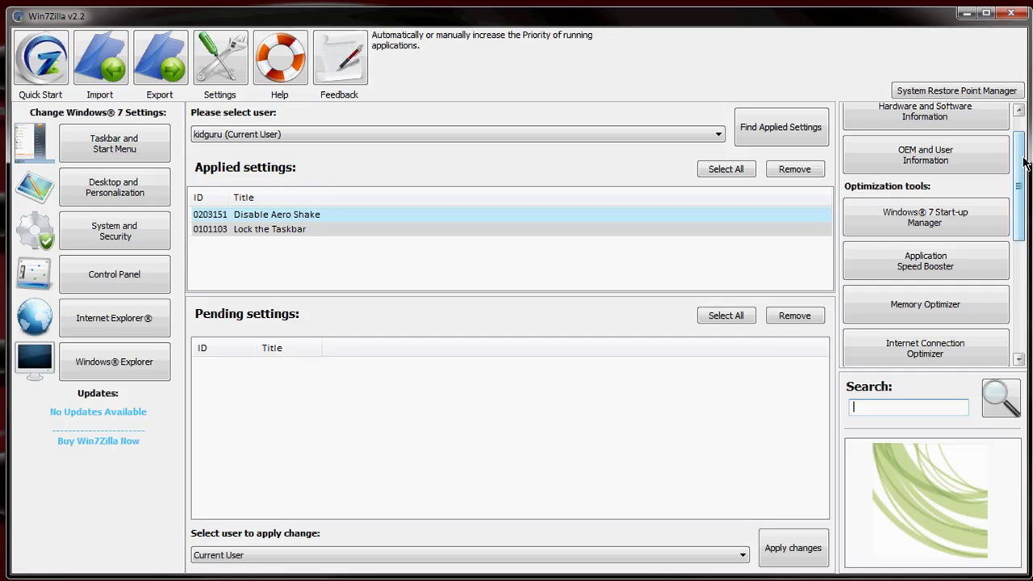
scroll(1020, 200, "down", 5)
scroll(1018, 202, "up", 3)
scroll(1019, 202, "down", 3)
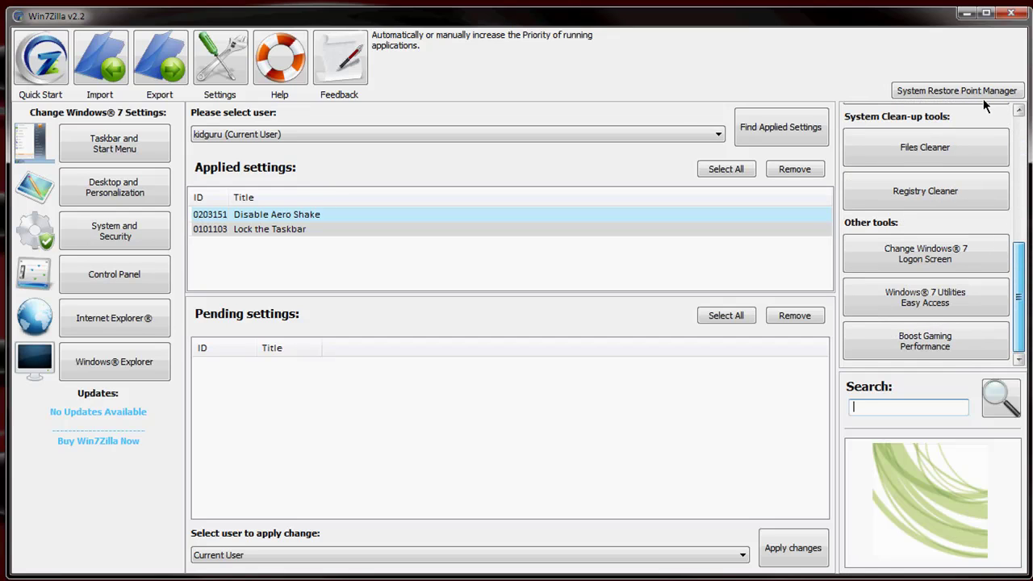
scroll(999, 138, "up", 5)
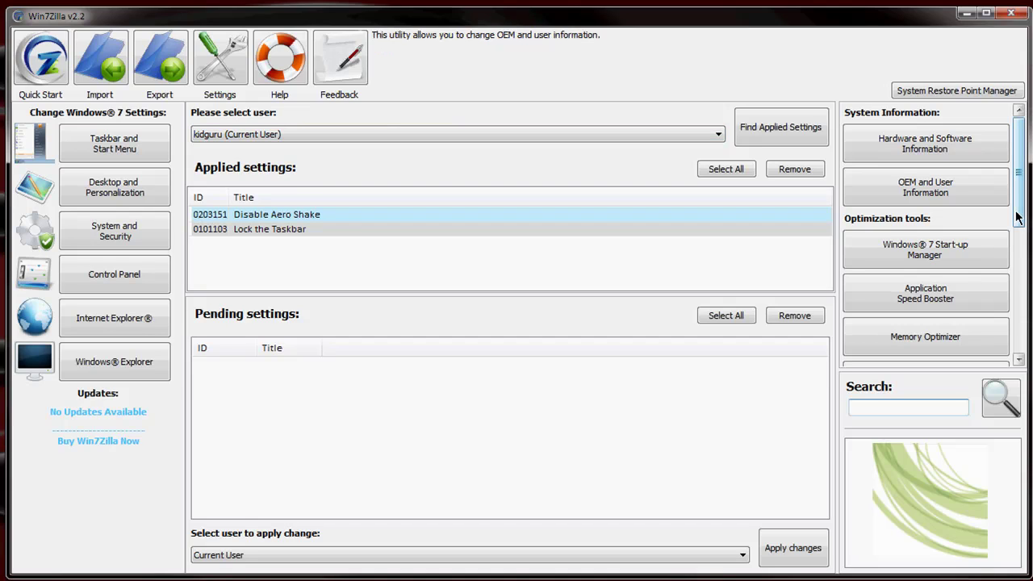
scroll(876, 335, "down", 5)
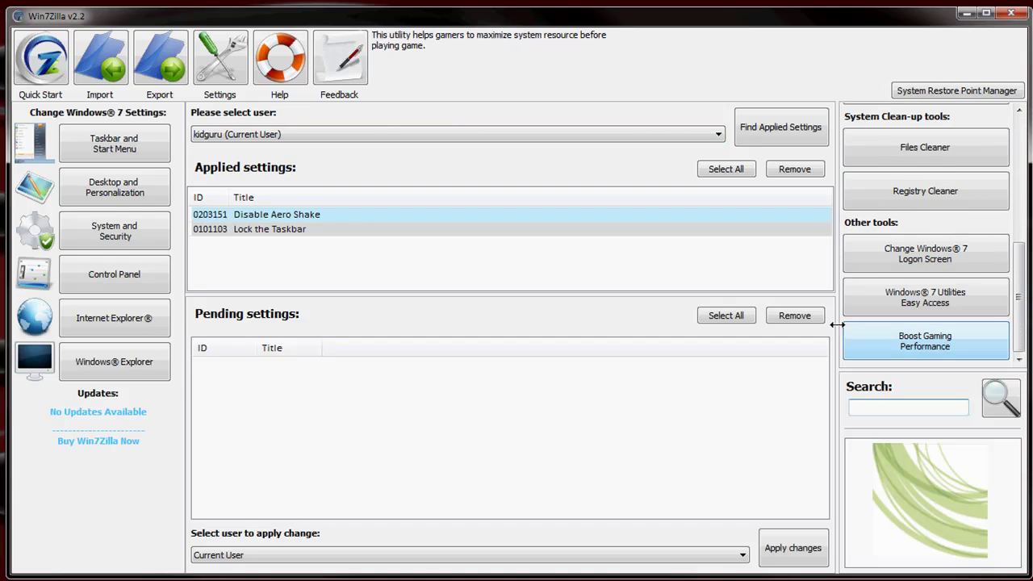
left_click_drag(837, 324, 781, 323)
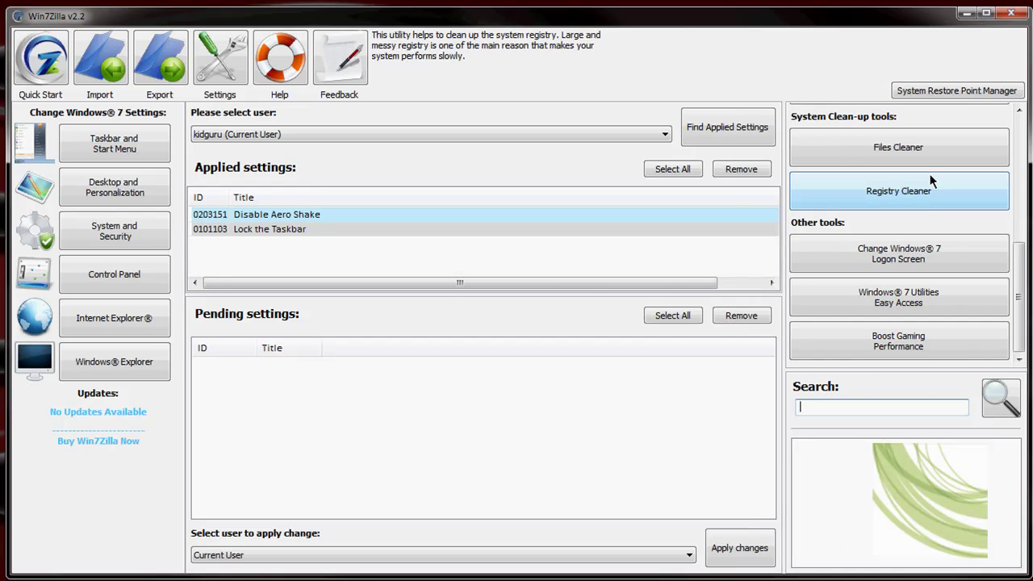
left_click_drag(1019, 331, 1026, 151)
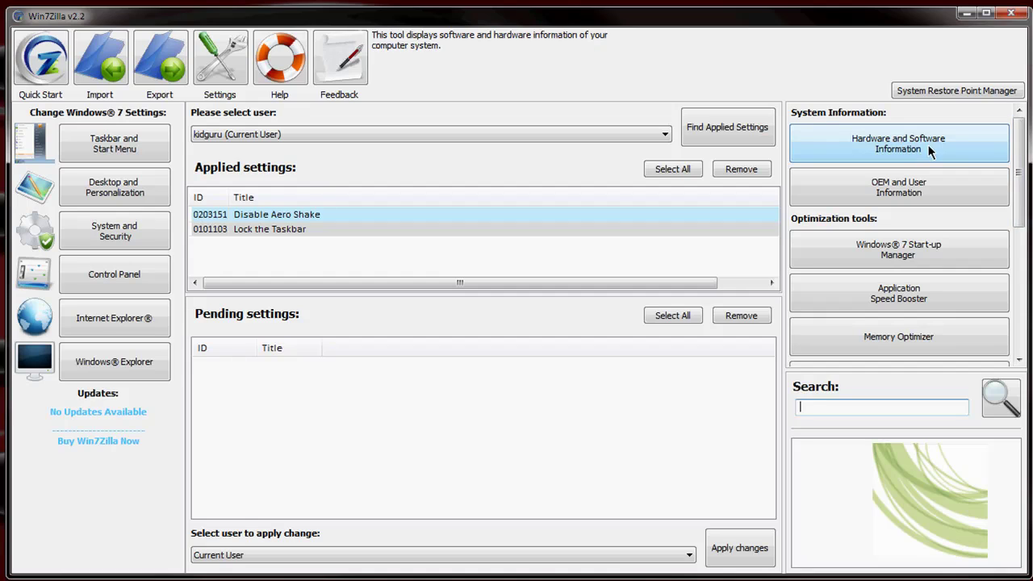
Examine the hardware categories and the operating system's service pack, architecture and serial number entries in System Information, and close it.
left_click(926, 147)
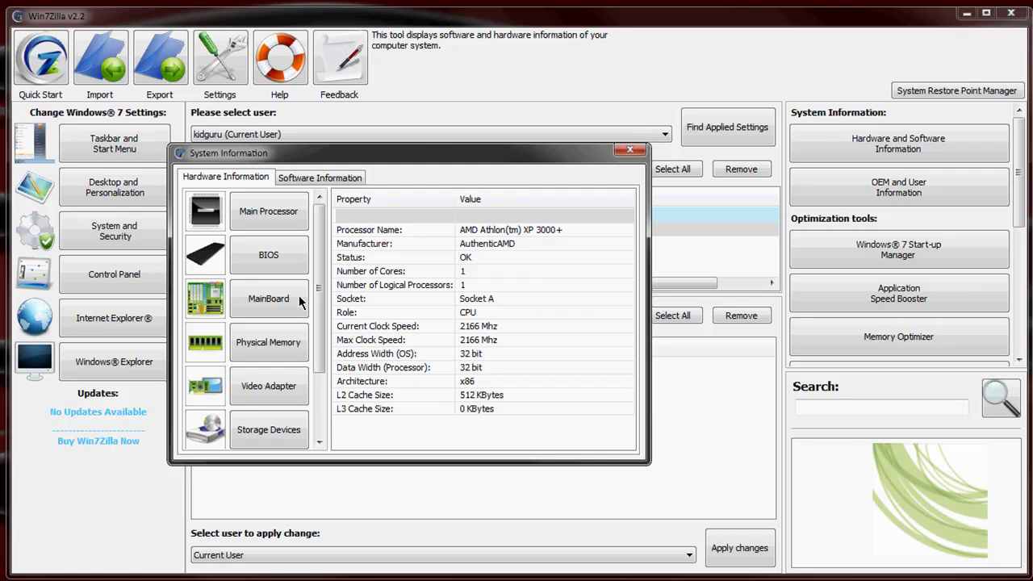
scroll(323, 403, "down", 2)
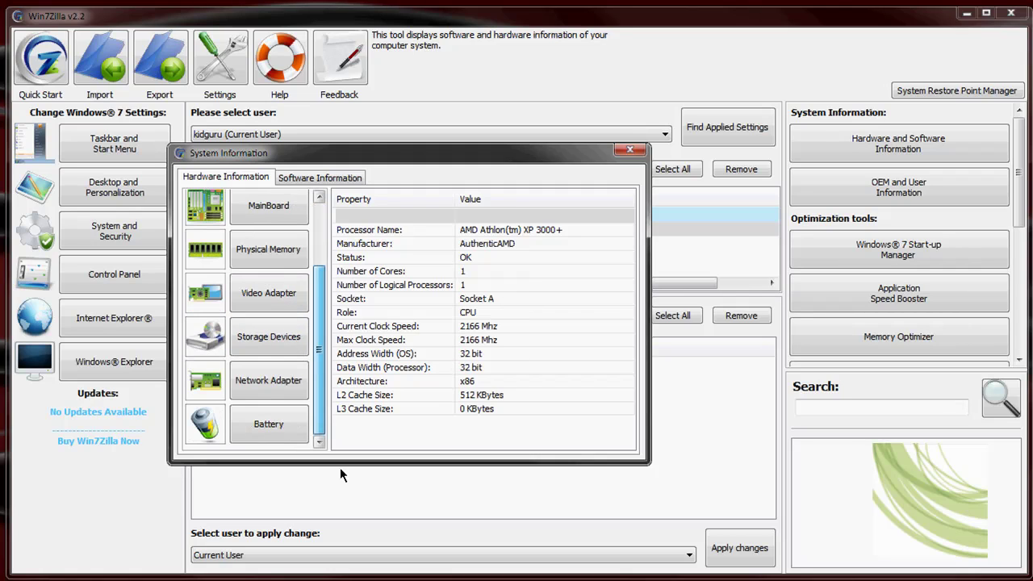
left_click(320, 180)
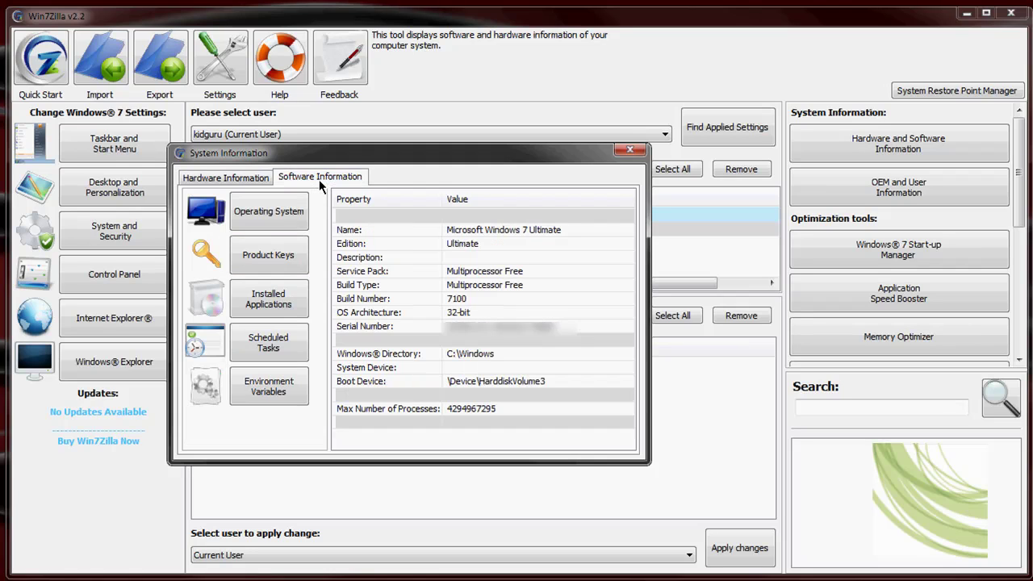
left_click(498, 230)
left_click(517, 272)
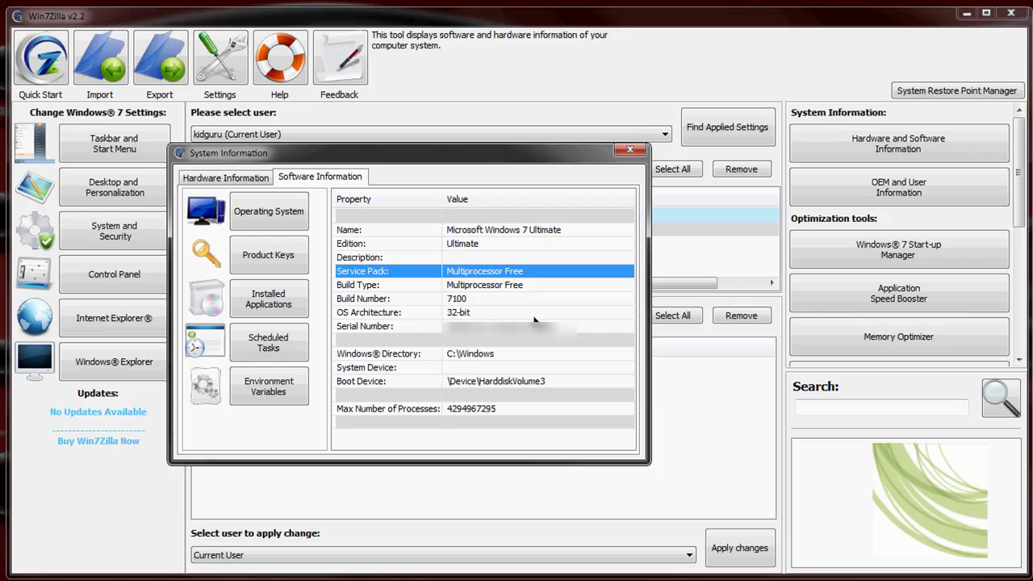
left_click(533, 315)
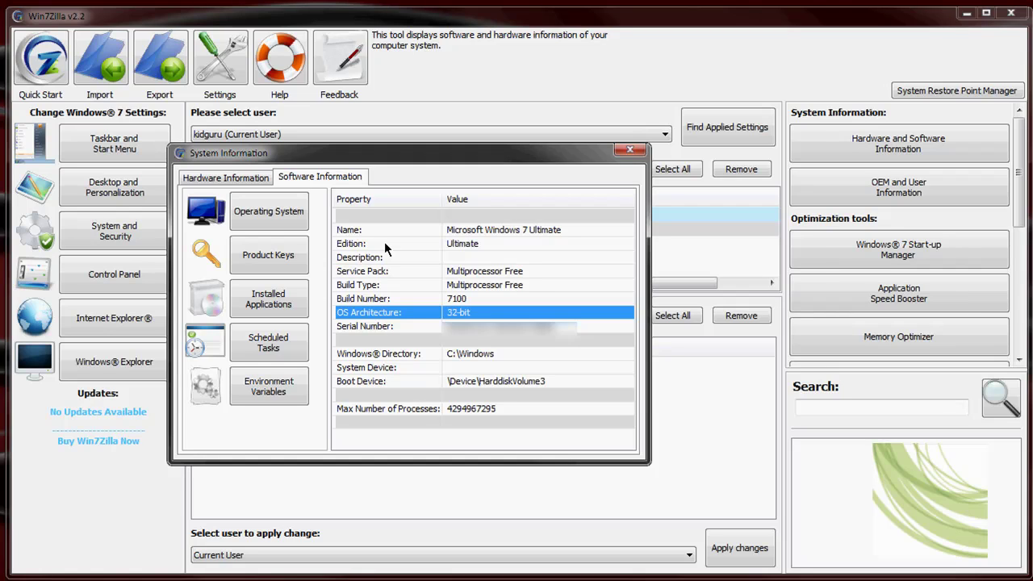
left_click(385, 326)
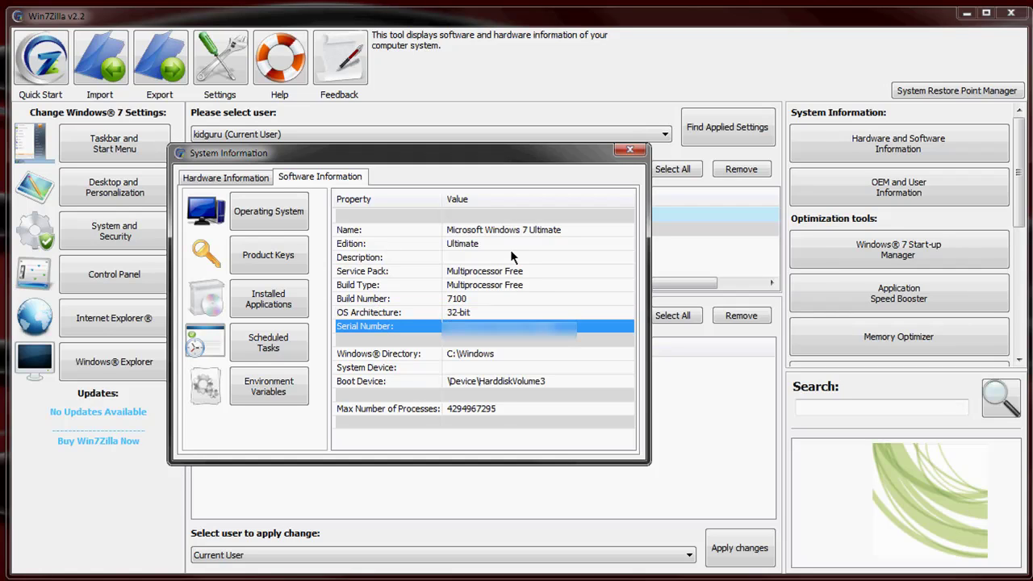
left_click(632, 152)
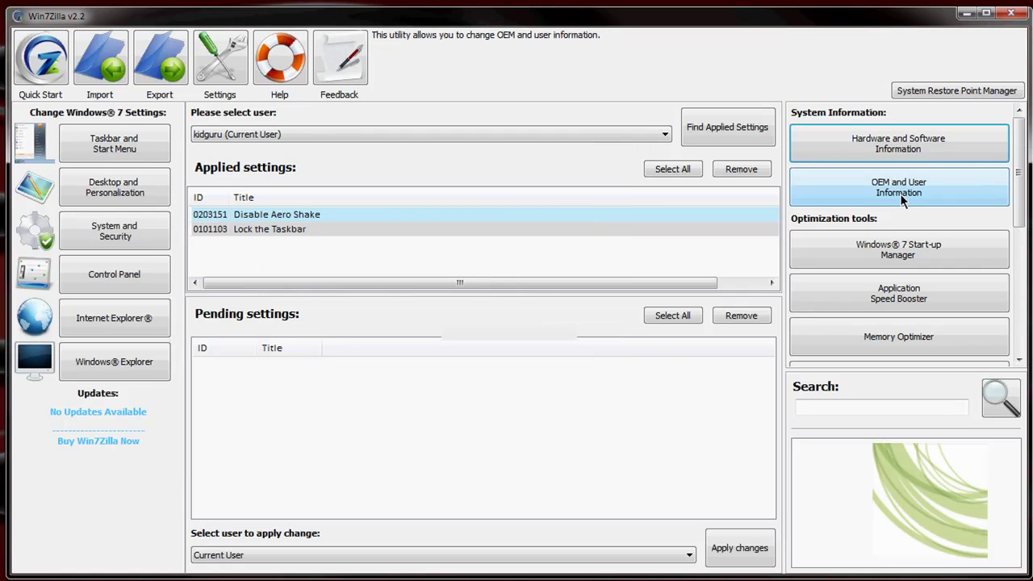
Examine the boot logger, start-up applications and application start-up timer in the Windows 7 Start-up Manager, and close it.
scroll(1020, 239, "down", 1)
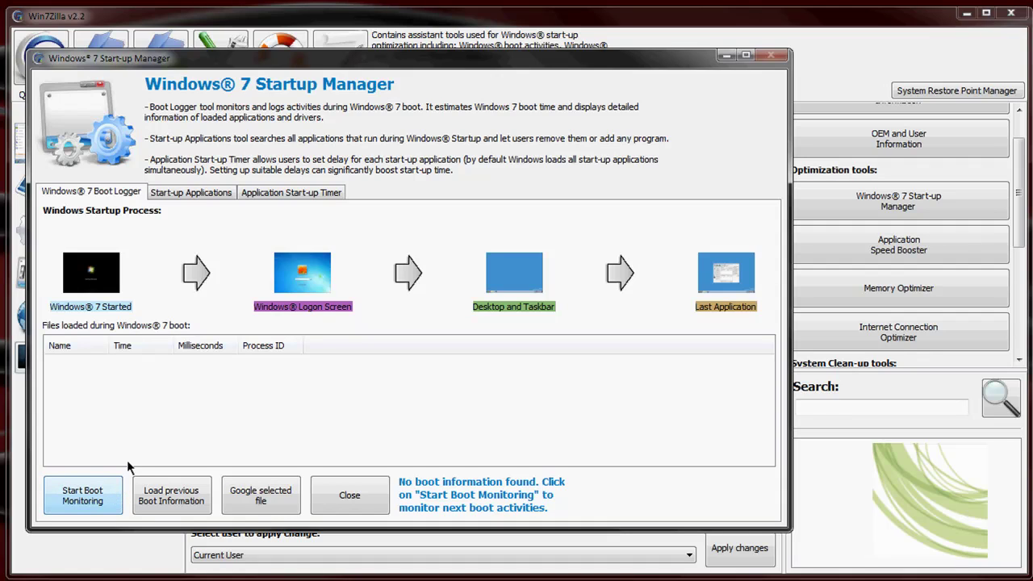
left_click(196, 192)
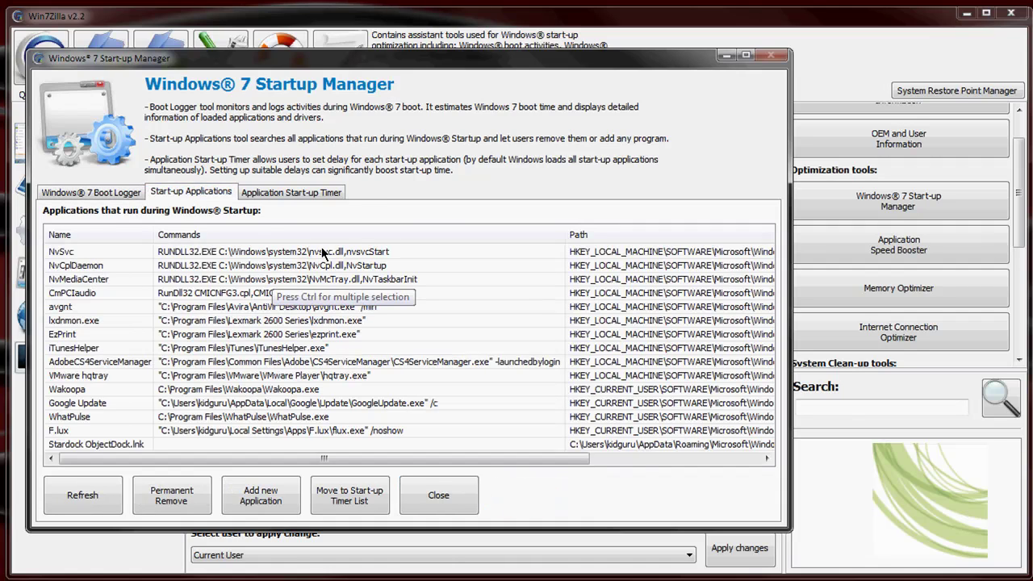
left_click(311, 192)
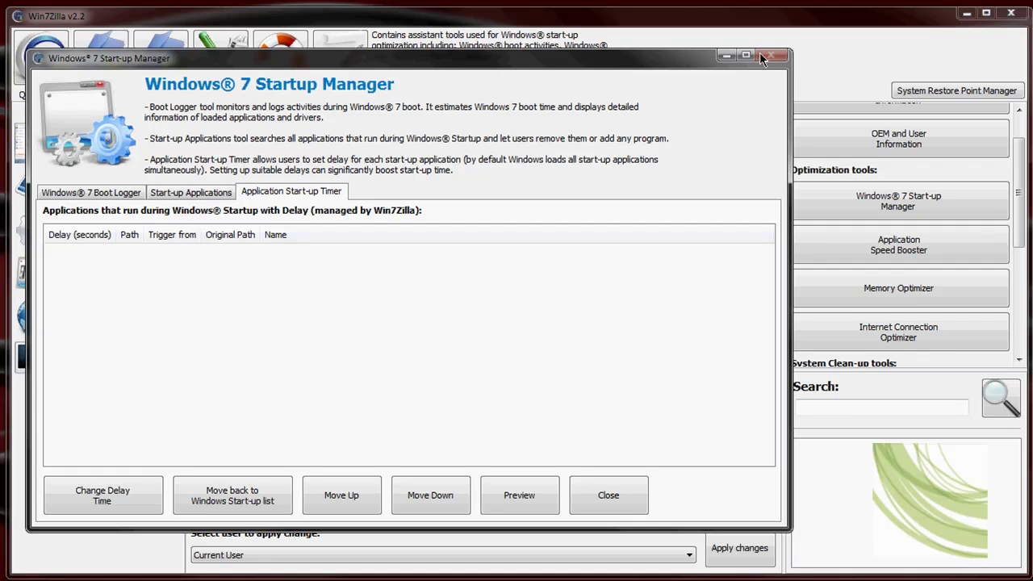
left_click(605, 492)
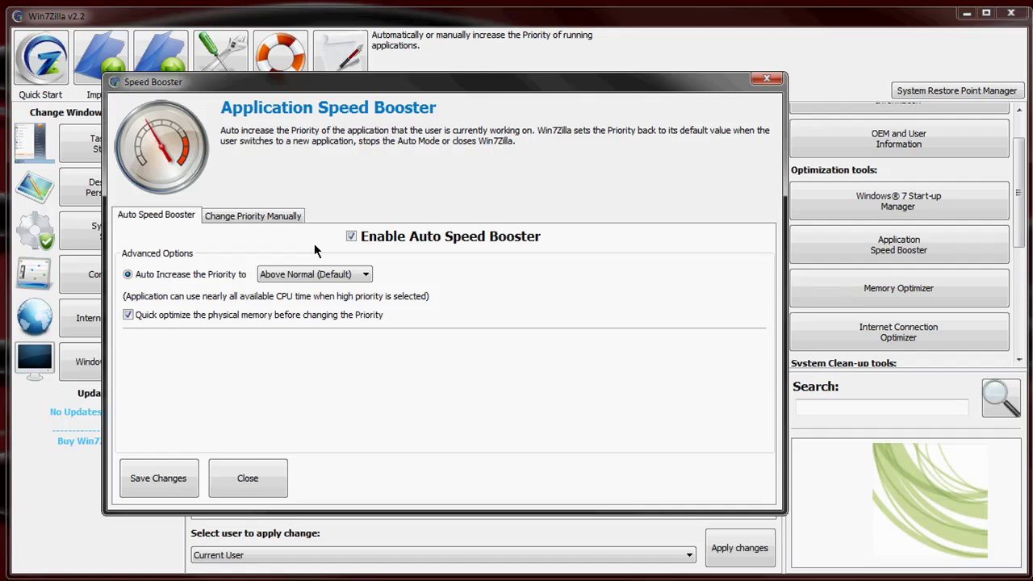
Examine the manual process priority list in Application Speed Booster and close the tool.
left_click(263, 216)
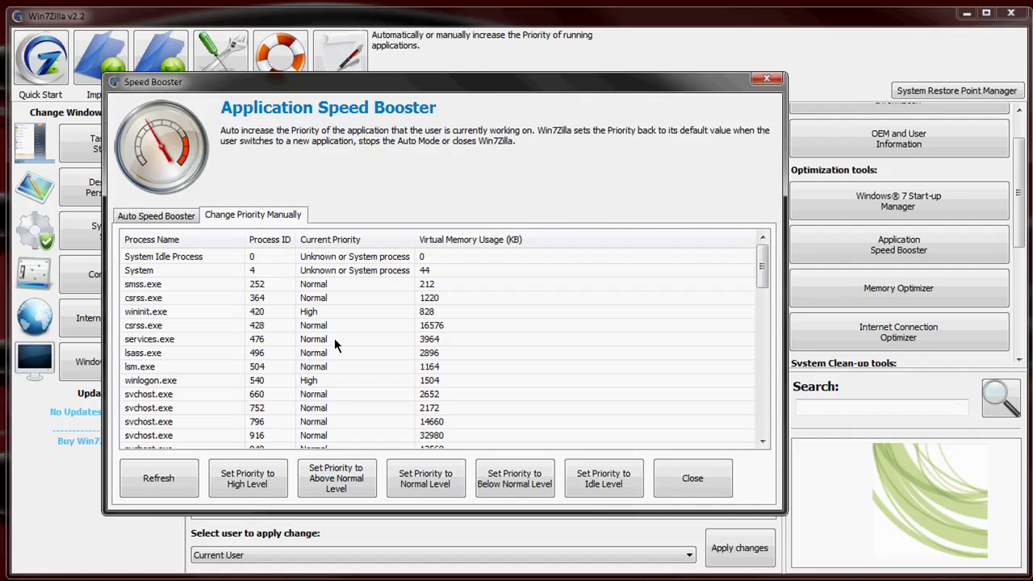
left_click(767, 79)
Free physical memory with a Quick Optimize in Memory Optimizer and close the tool.
left_click(935, 303)
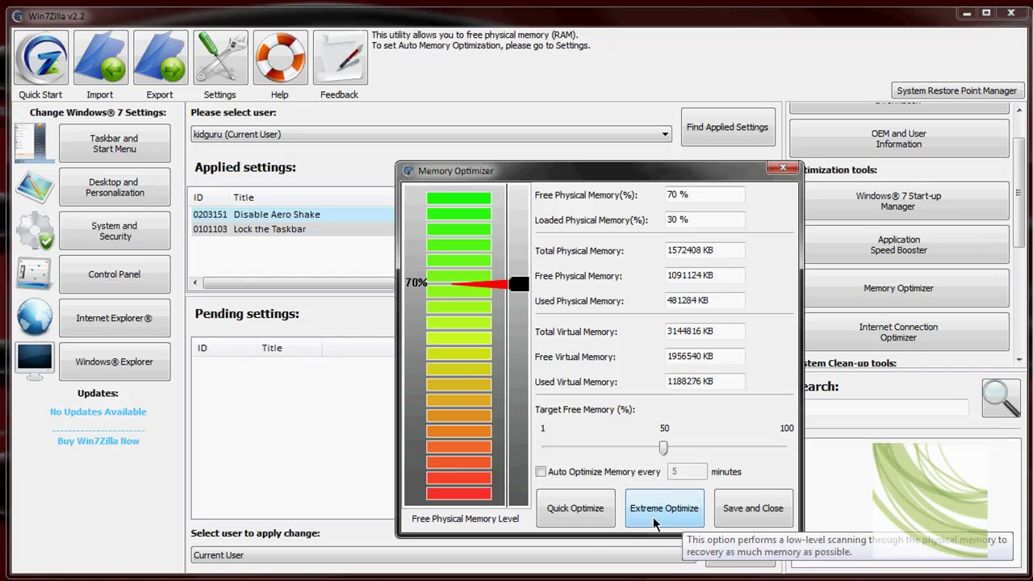
left_click(588, 520)
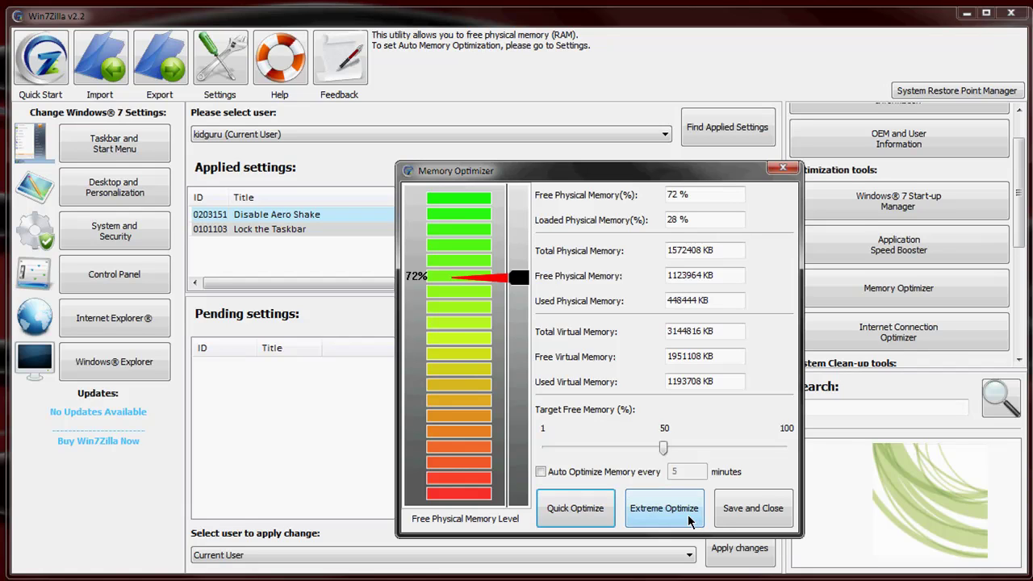
left_click(793, 176)
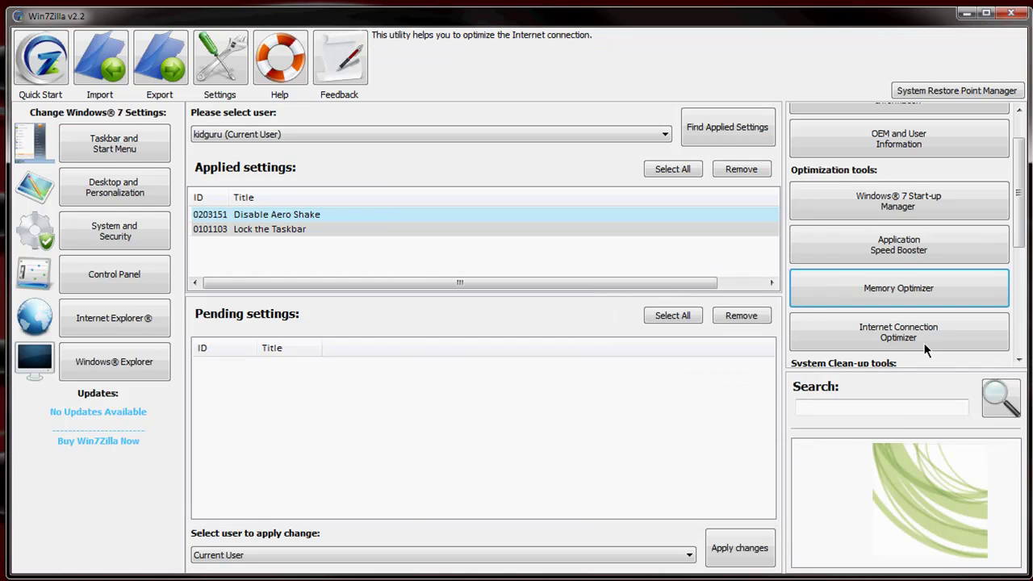
Examine the global and other connection settings in Internet Connection Optimizer and close the tool.
left_click(924, 343)
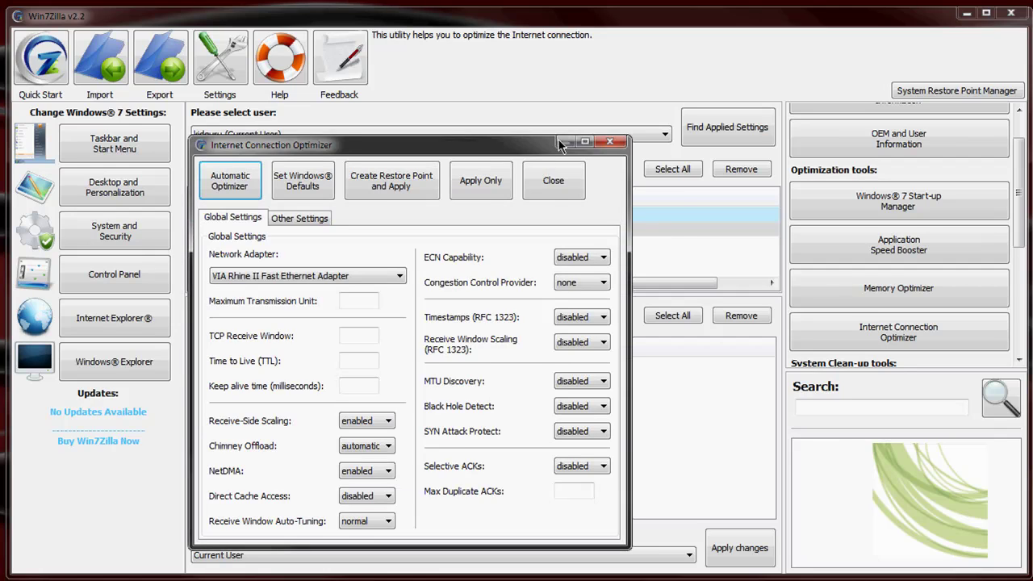
left_click_drag(514, 141, 558, 139)
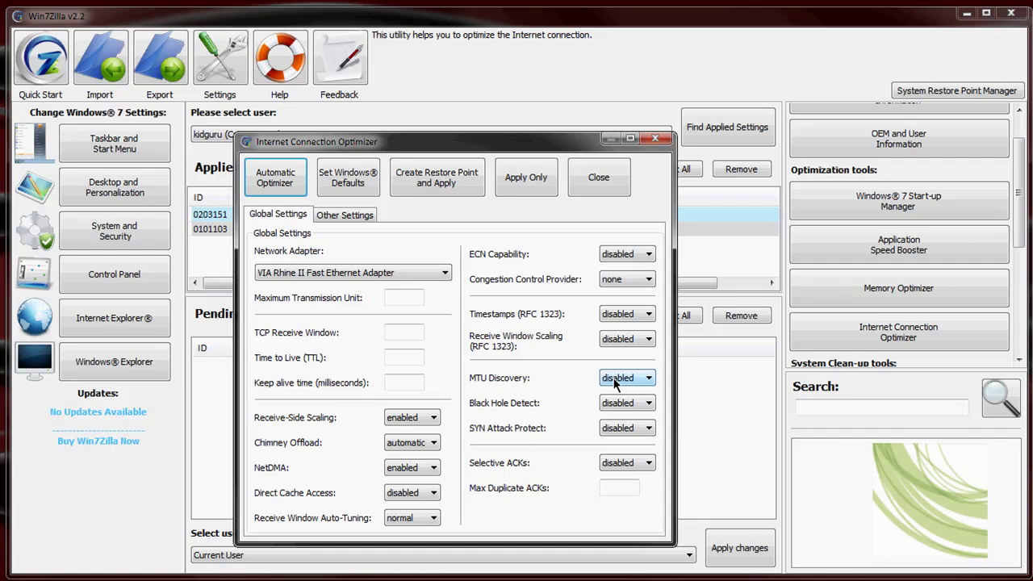
left_click(335, 214)
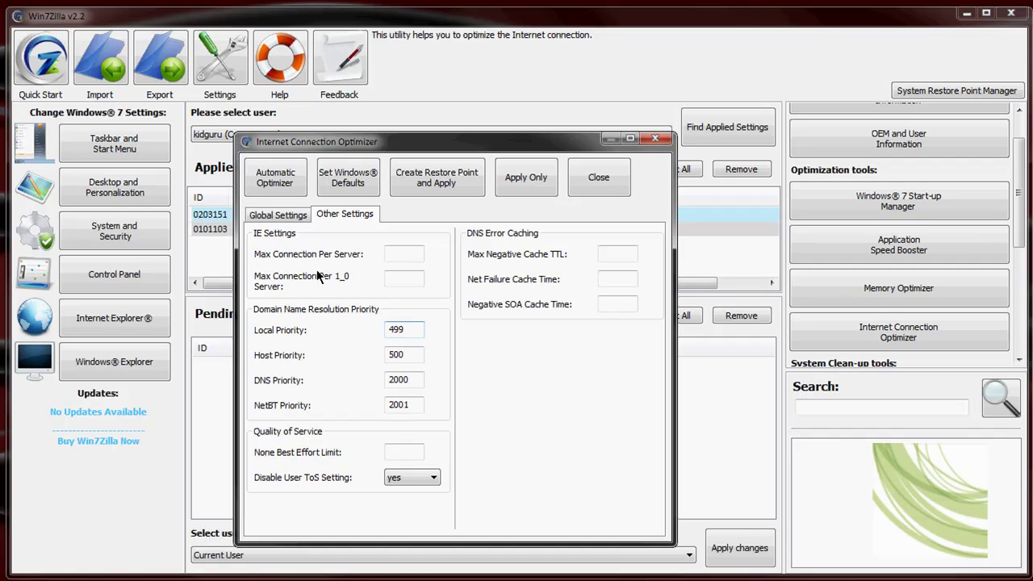
left_click(300, 217)
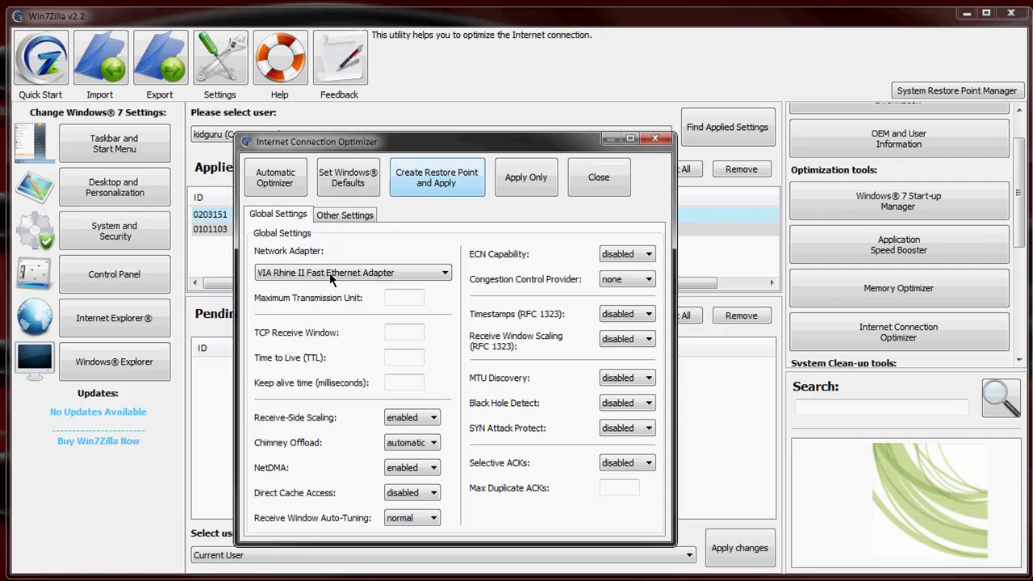
left_click(664, 138)
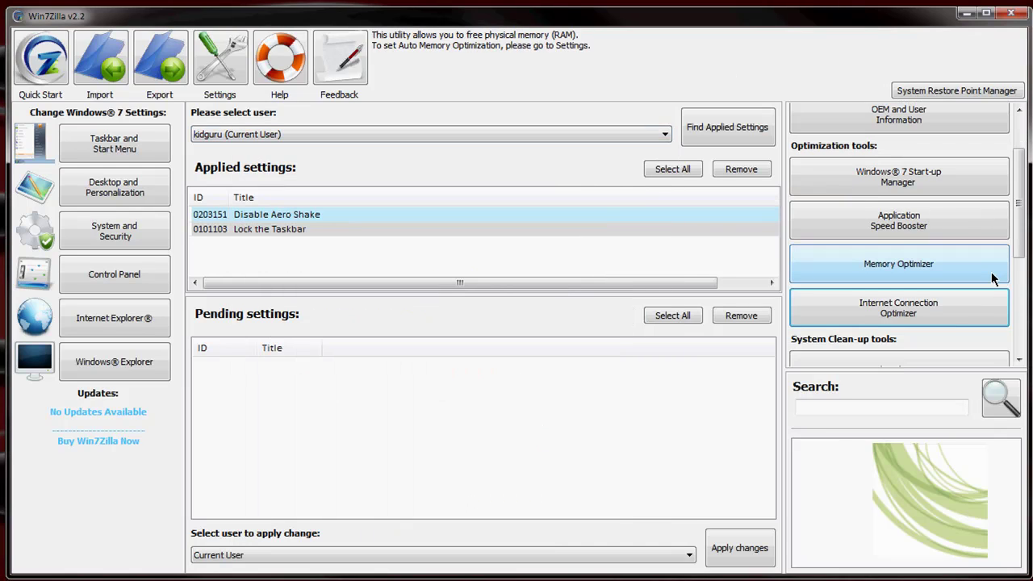
Examine the Windows, browser and other application clean-up categories in Files Cleaner and close the tool.
scroll(979, 275, "down", 3)
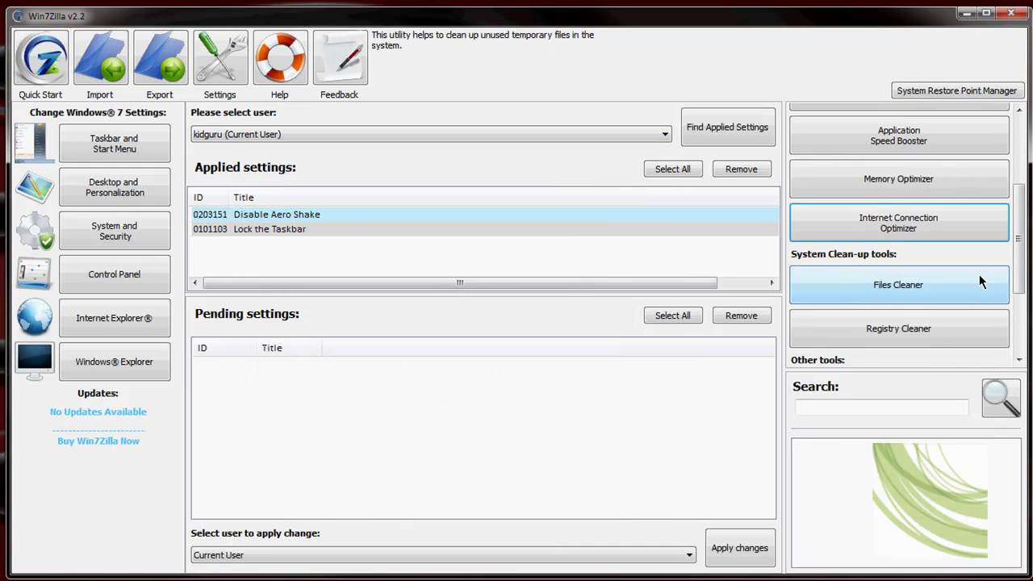
scroll(939, 274, "down", 1)
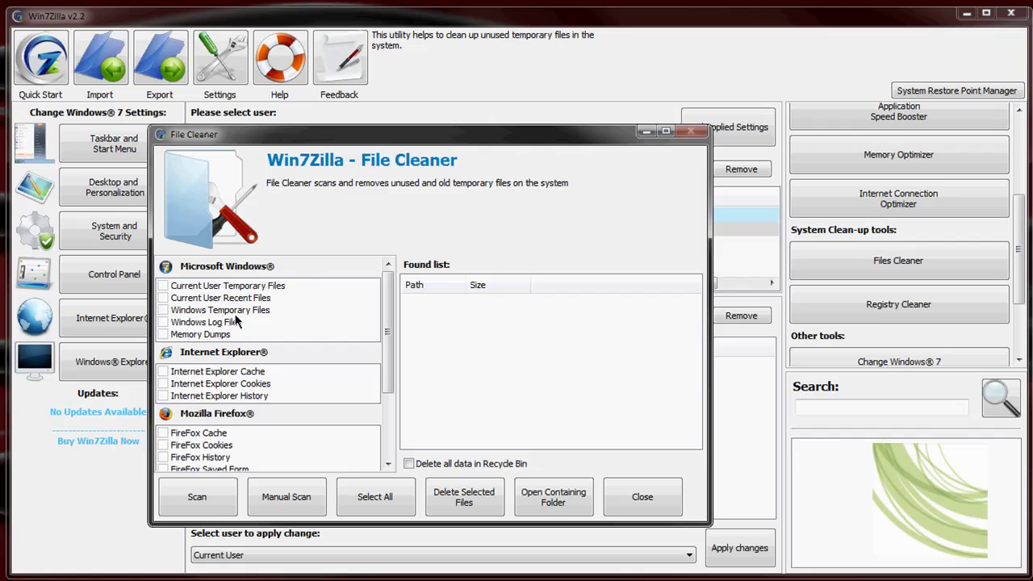
scroll(371, 436, "down", 3)
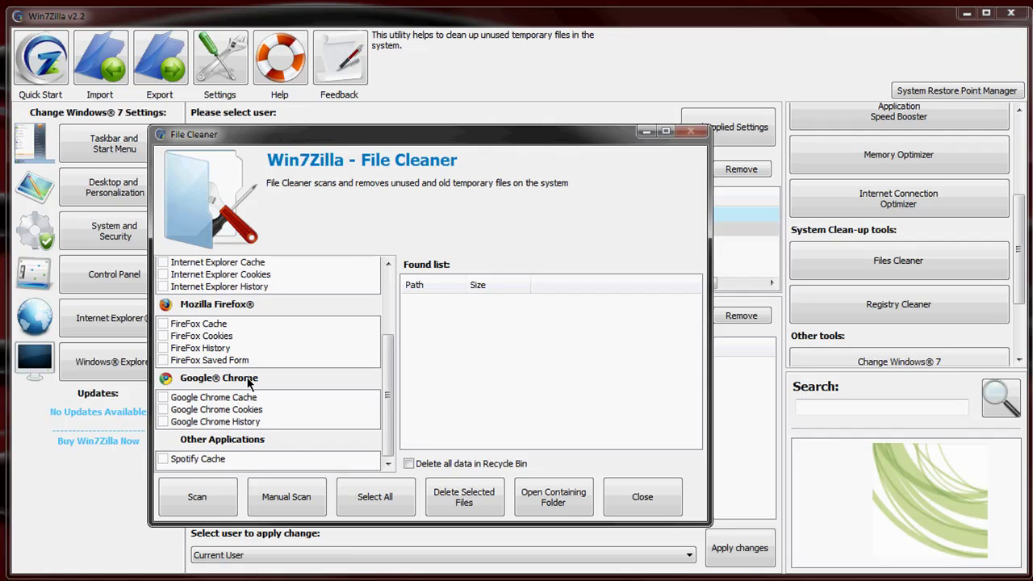
left_click(642, 498)
Examine the scan categories in Registry Cleaner and close the tool.
scroll(1024, 335, "down", 2)
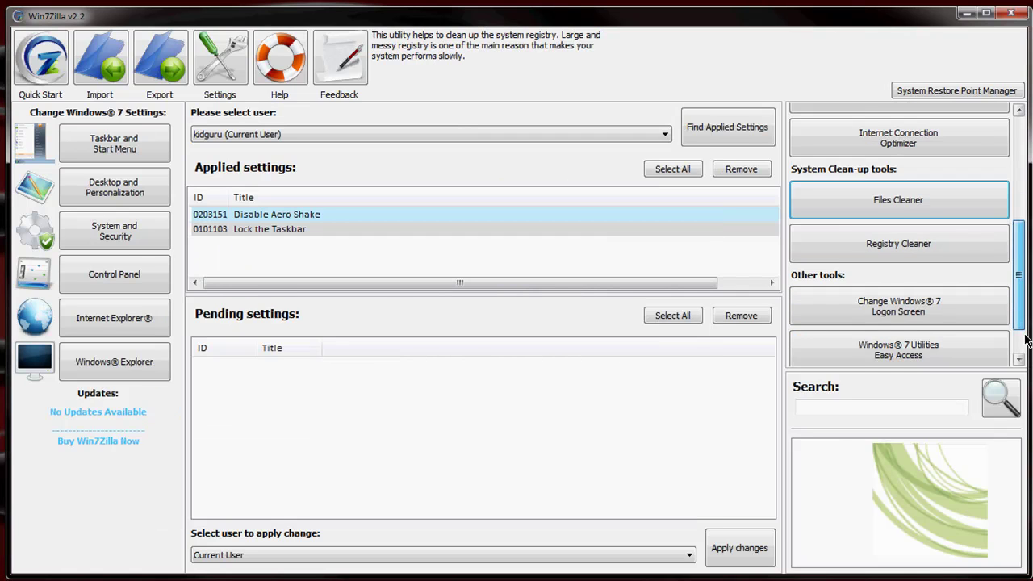
scroll(1025, 339, "down", 1)
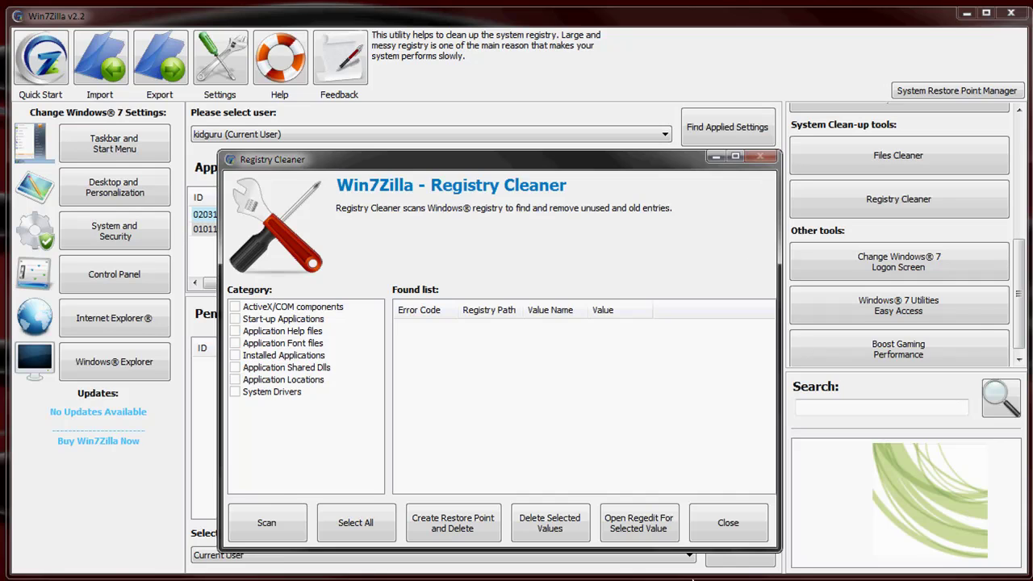
left_click(724, 525)
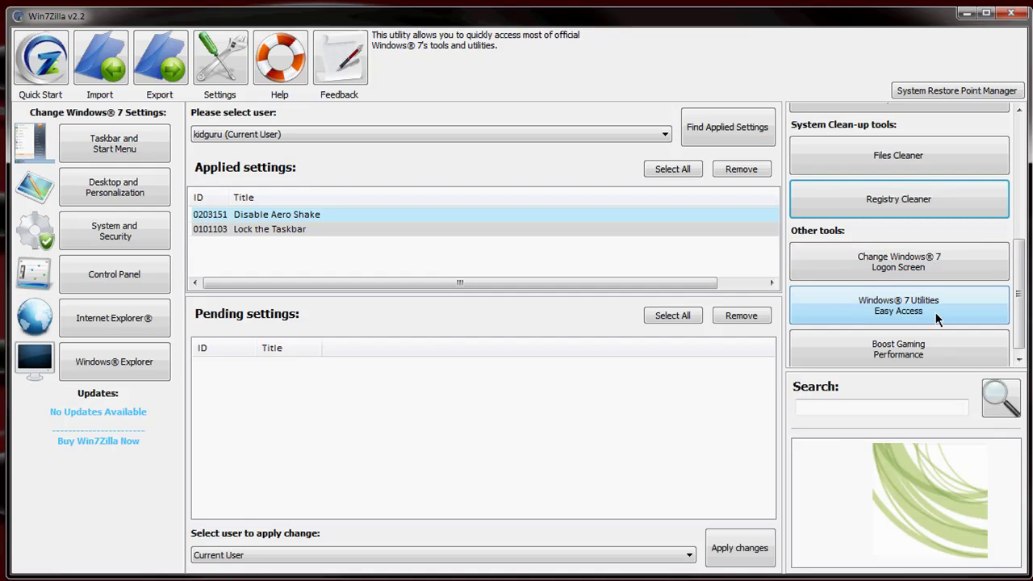
Examine the service and application lists in Boost Gaming Performance, including firefox.exe, RemoteAccess and W32Time, and close the tool.
left_click(1019, 360)
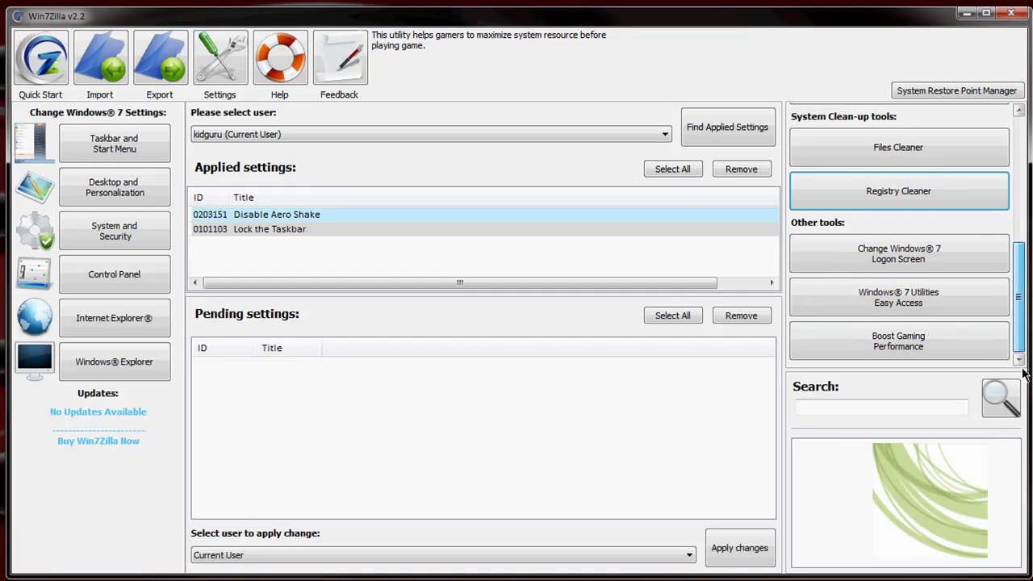
left_click(973, 348)
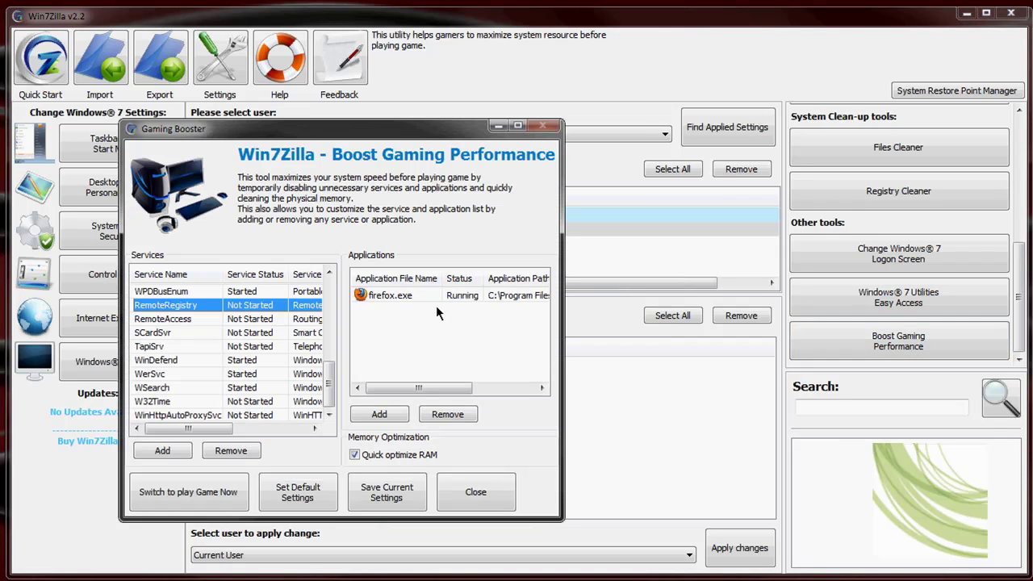
left_click(420, 294)
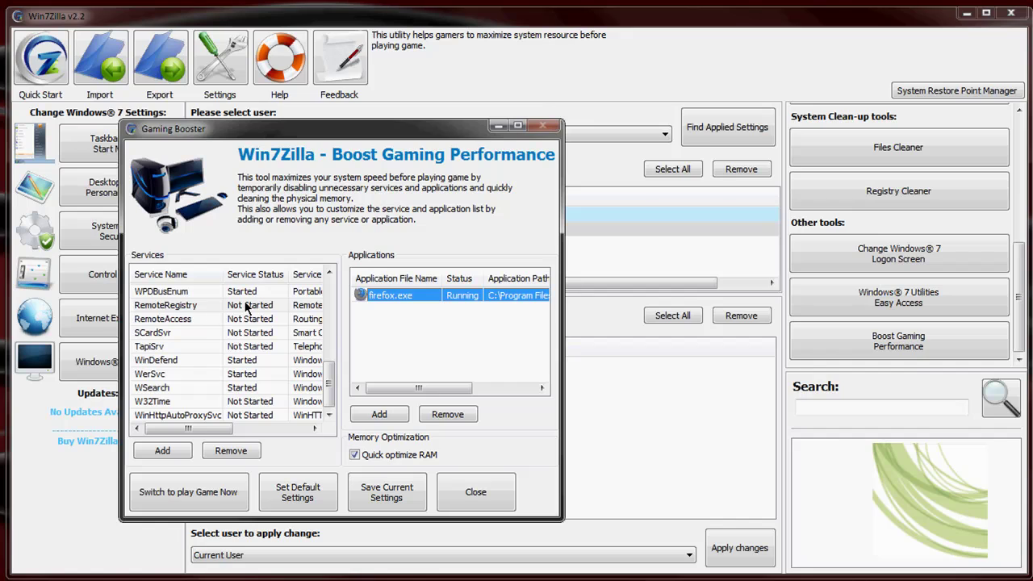
left_click(209, 315)
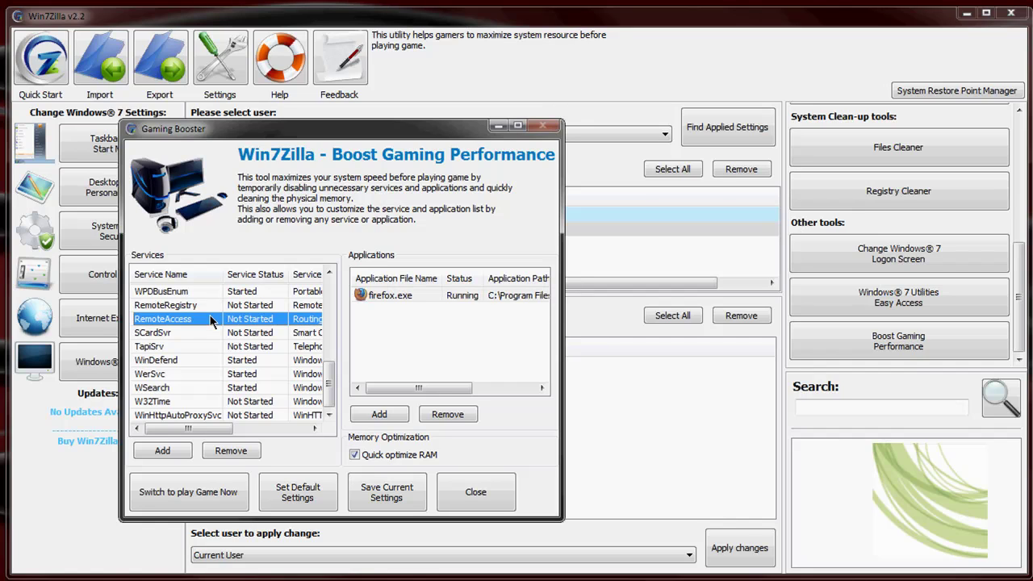
left_click(323, 400)
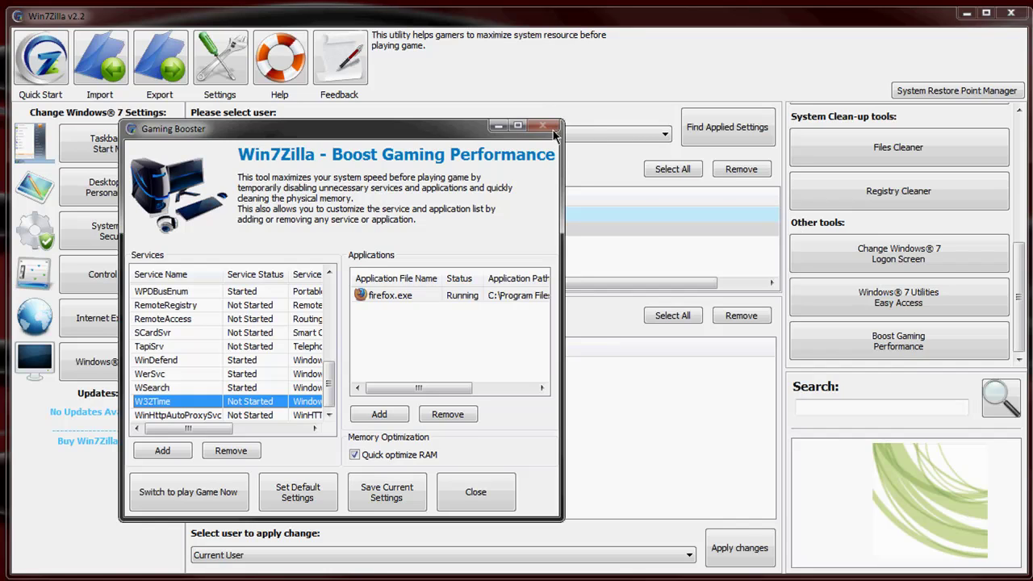
left_click(474, 494)
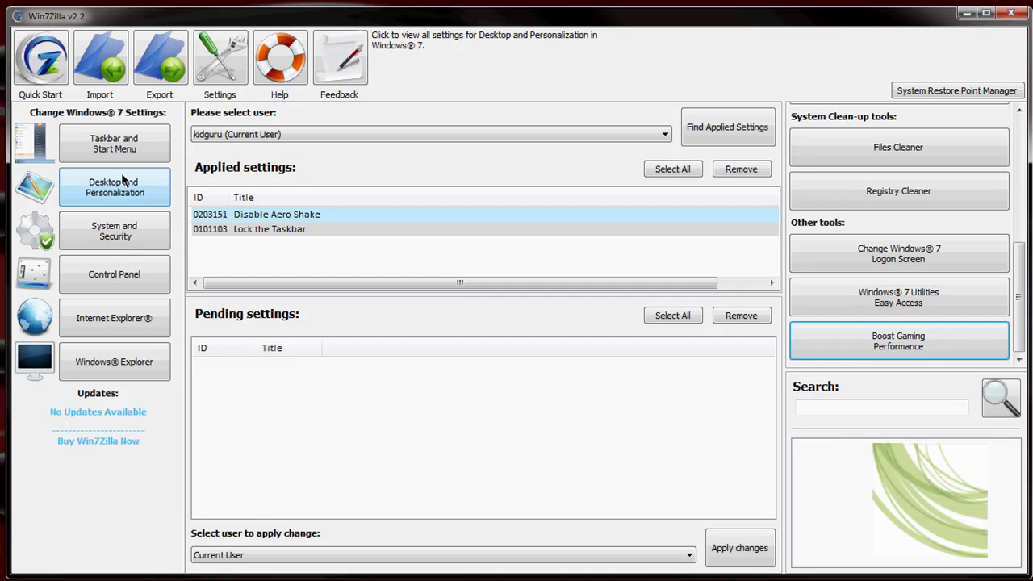
Examine the Programs and Features and General restrictions in the Control Panel settings, including the first option's description, and close the window.
left_click(129, 276)
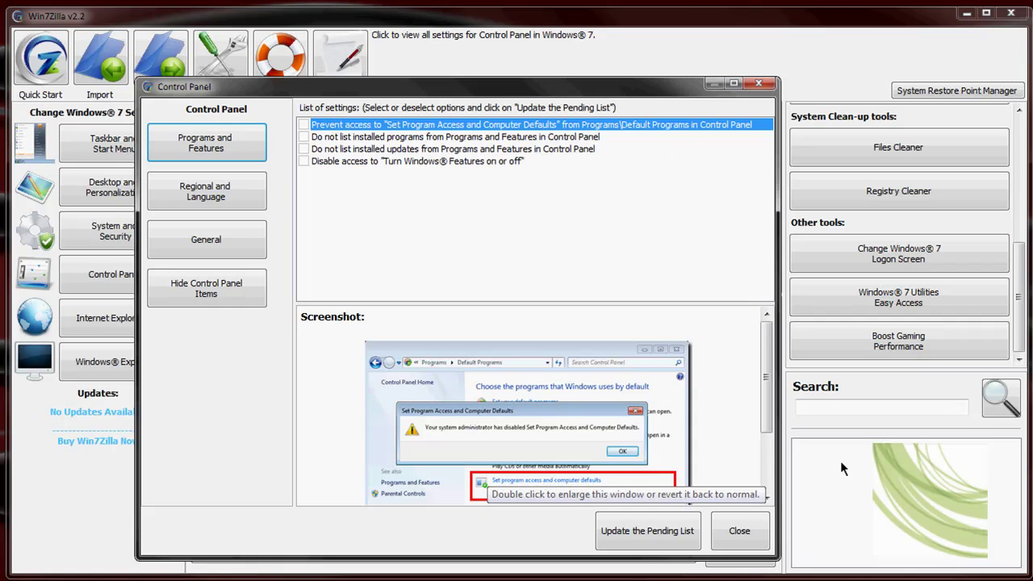
left_click(768, 455)
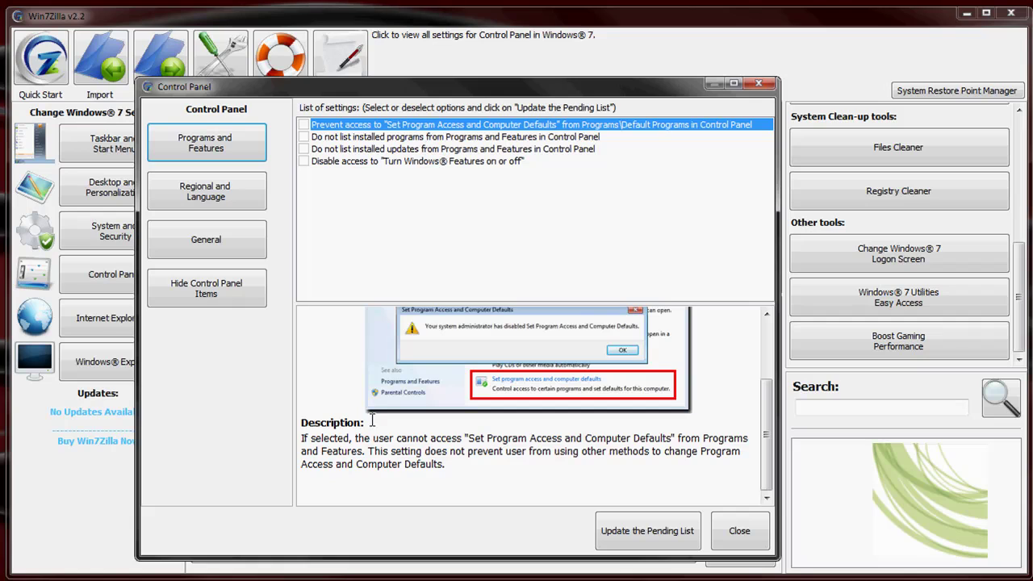
left_click(226, 247)
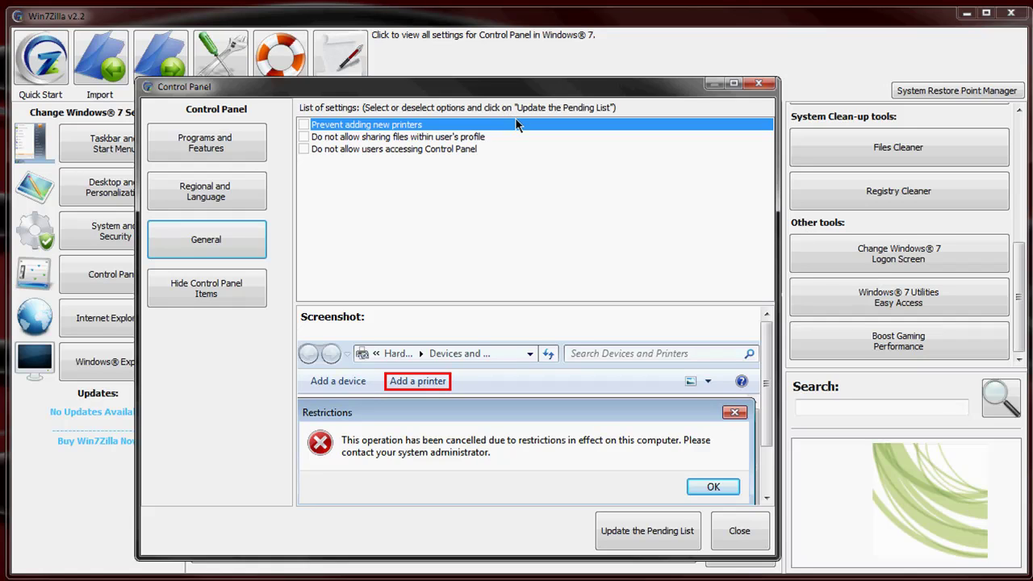
left_click(759, 84)
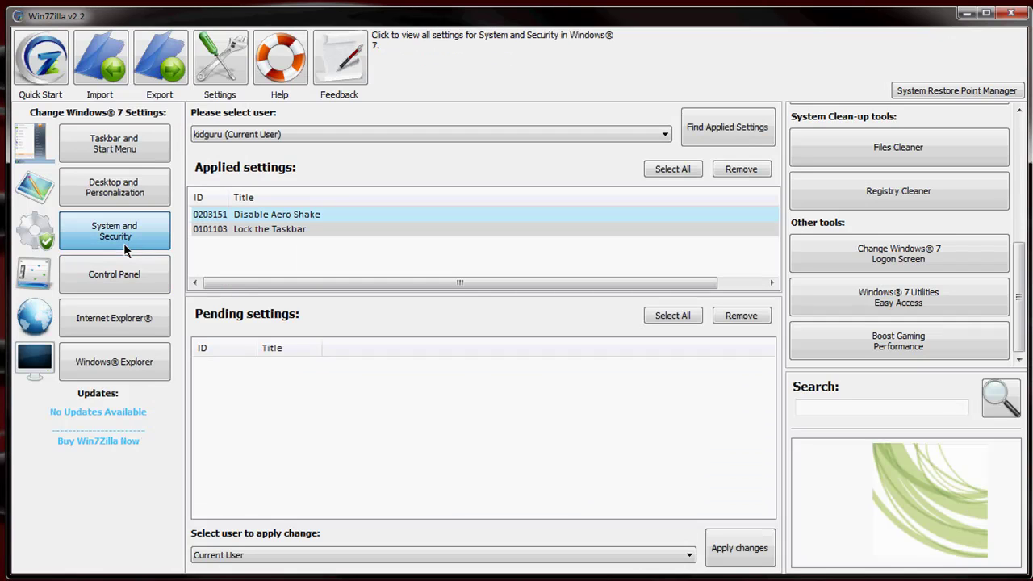
Examine the Ctrl+Alt+Del and Windows Update options in System and Security, previewing Disable Task Manager and Prevent locking computer, and close the window.
left_click(121, 238)
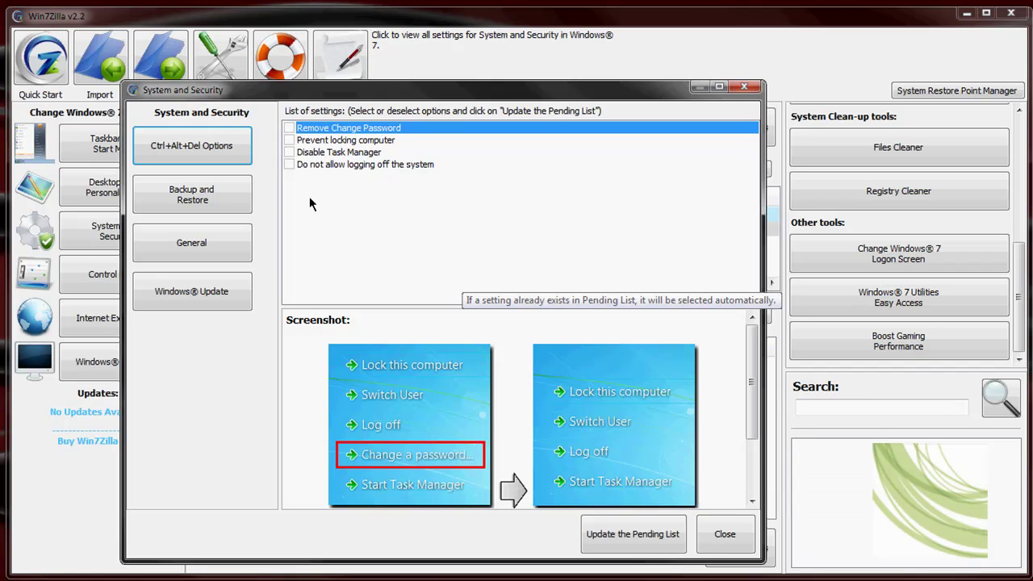
left_click(332, 154)
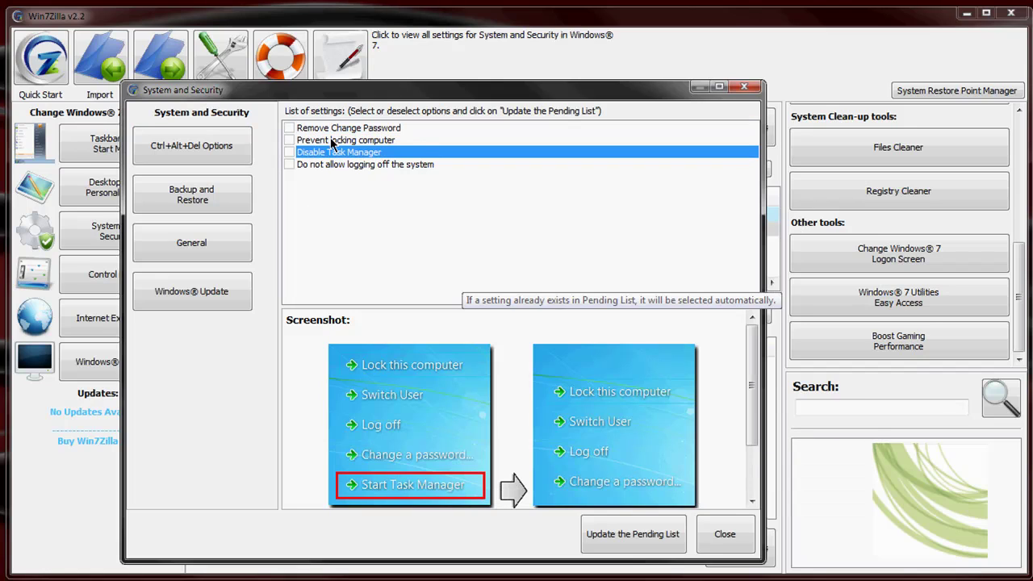
left_click(340, 140)
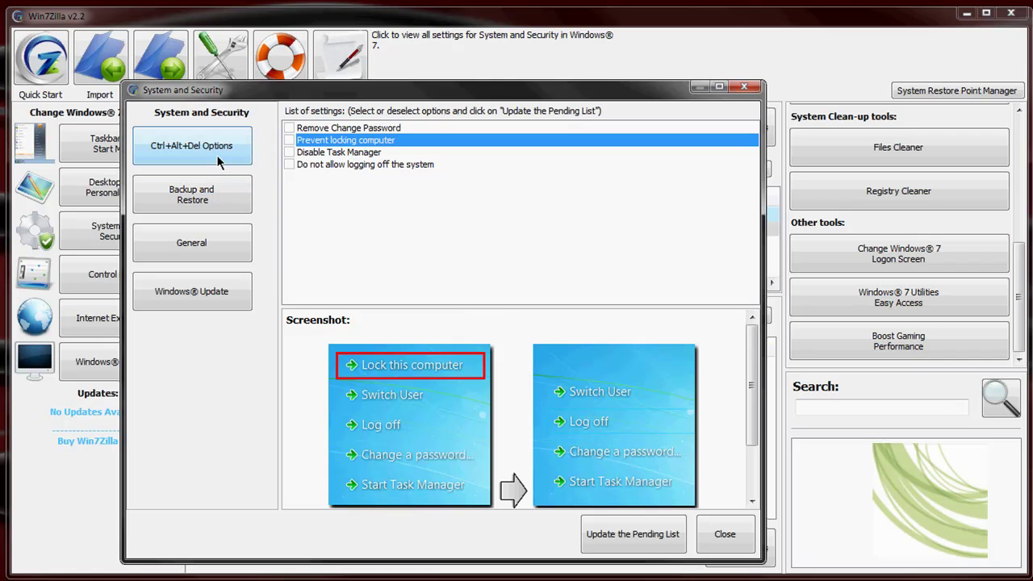
left_click(211, 287)
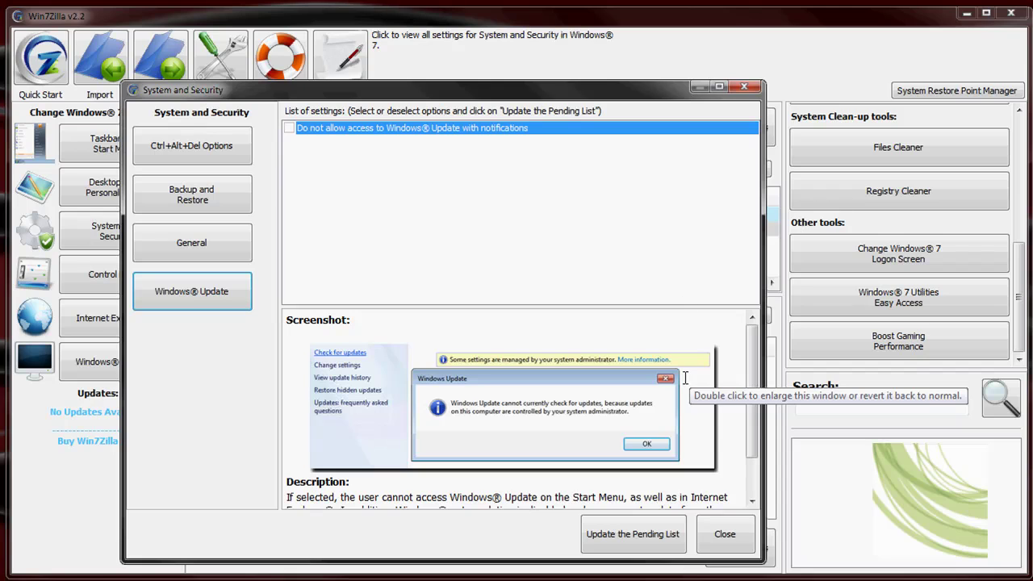
left_click(725, 534)
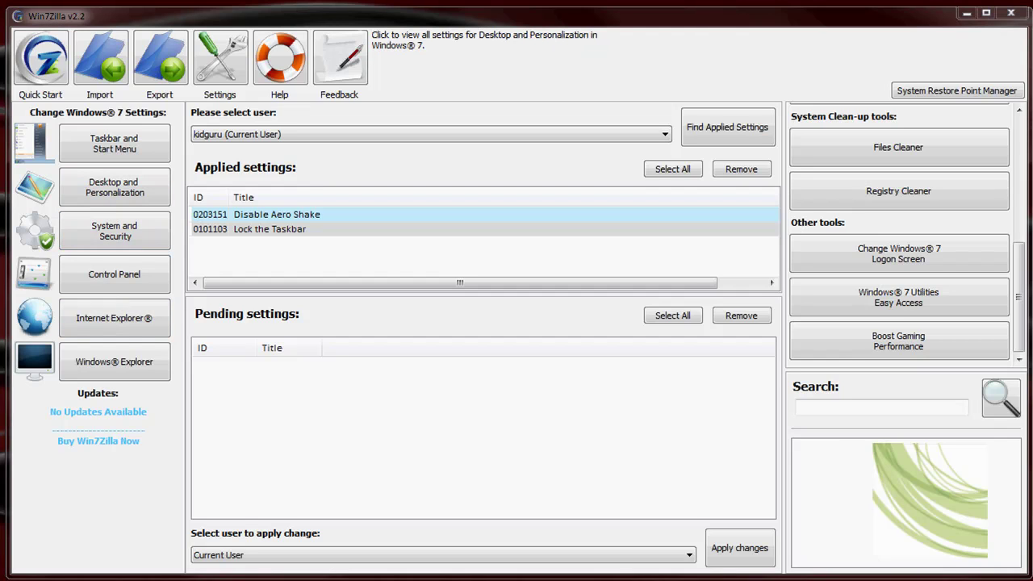
Examine the general settings list in Desktop and Personalization and close the window.
left_click(115, 186)
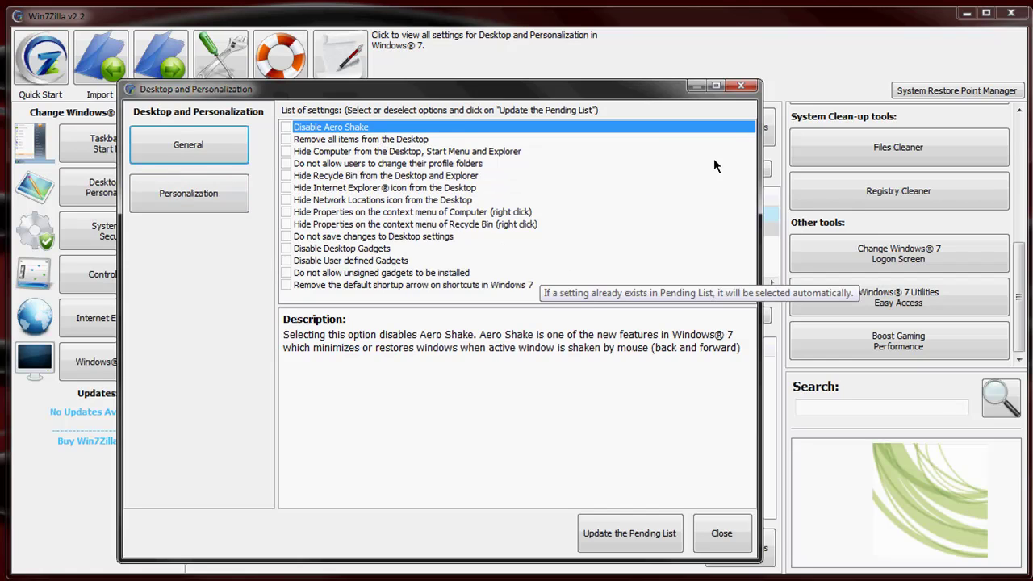
left_click(741, 86)
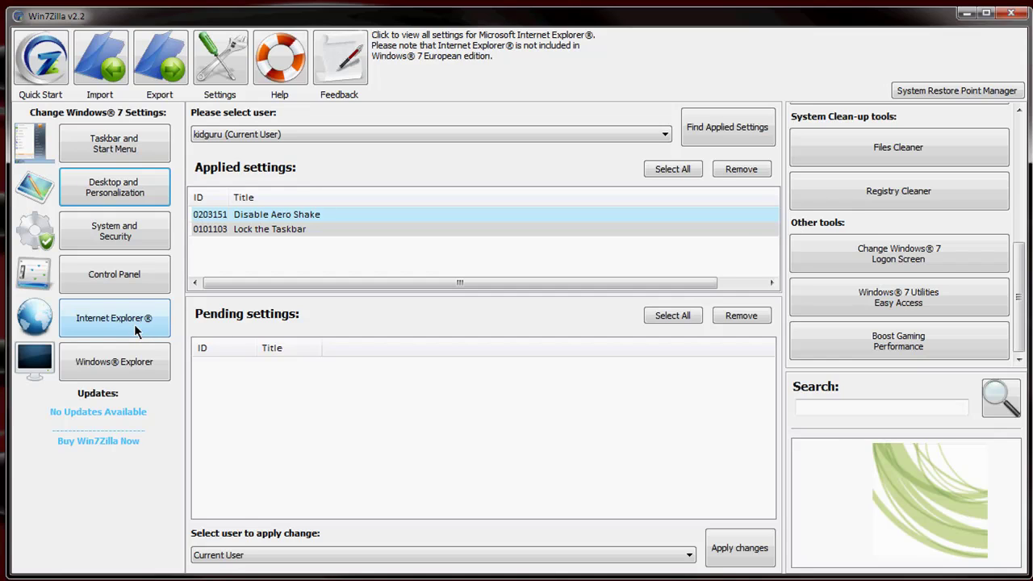
Examine the Quick Start Guide's welcome page and Win7Zilla's own start-up, password protection and minimization settings, closing each window.
left_click(36, 54)
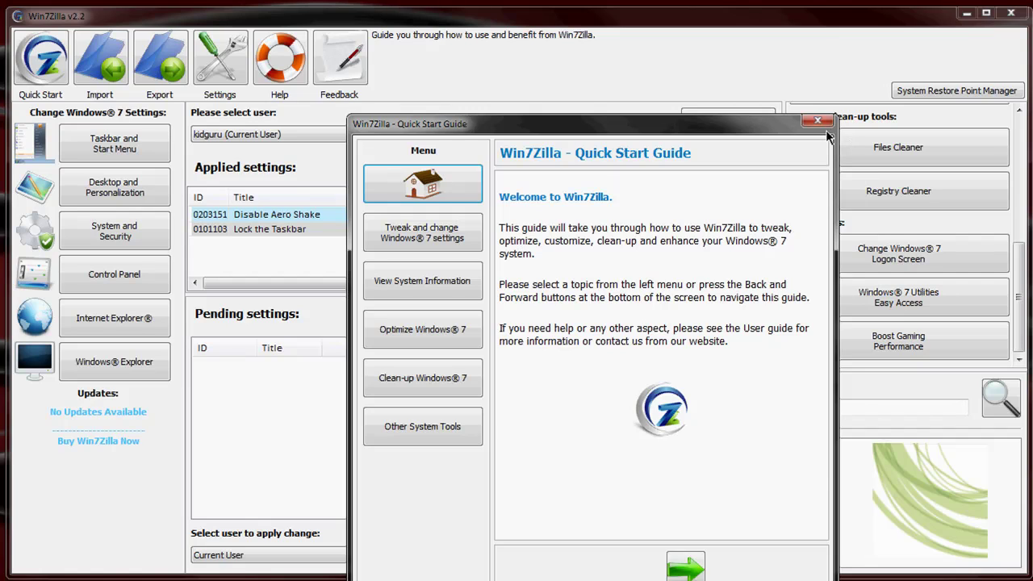
left_click(821, 125)
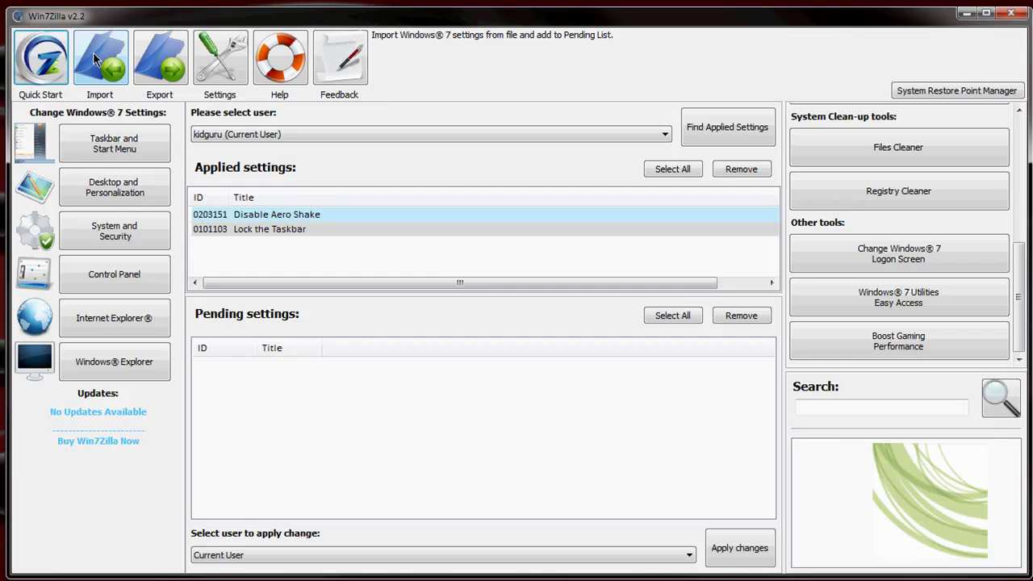
left_click(207, 63)
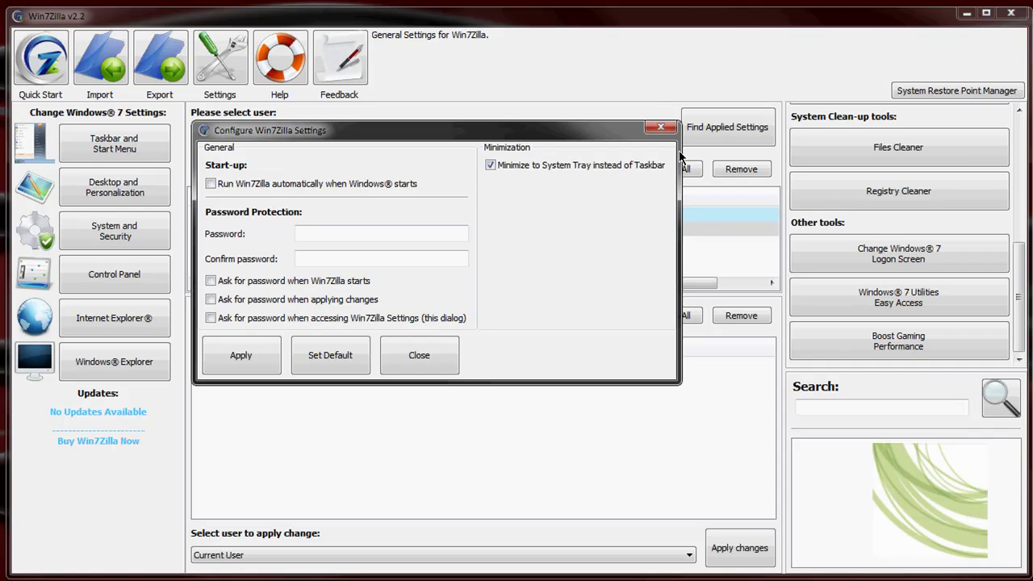
left_click(660, 129)
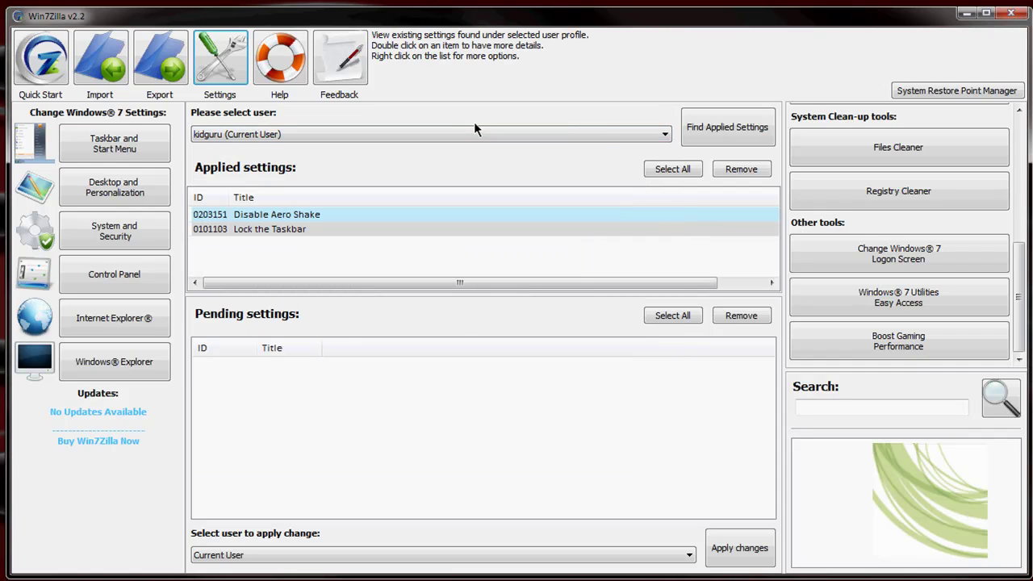